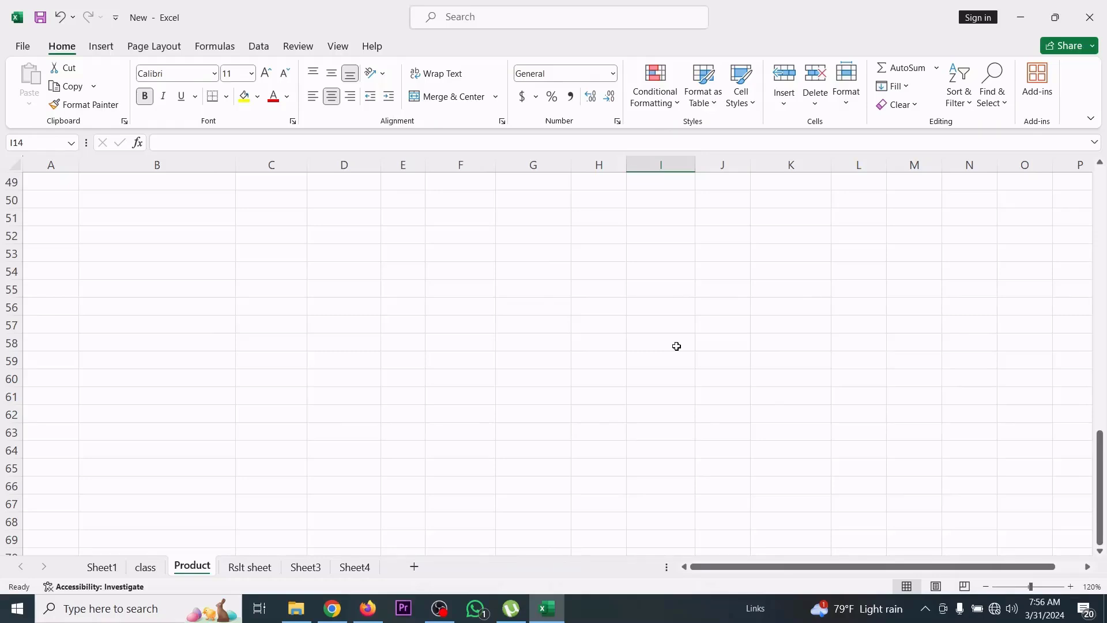
# Examine the choices in the item drop-down list of cell I3 on the Product sheet
pyautogui.scroll(16, 676, 345)
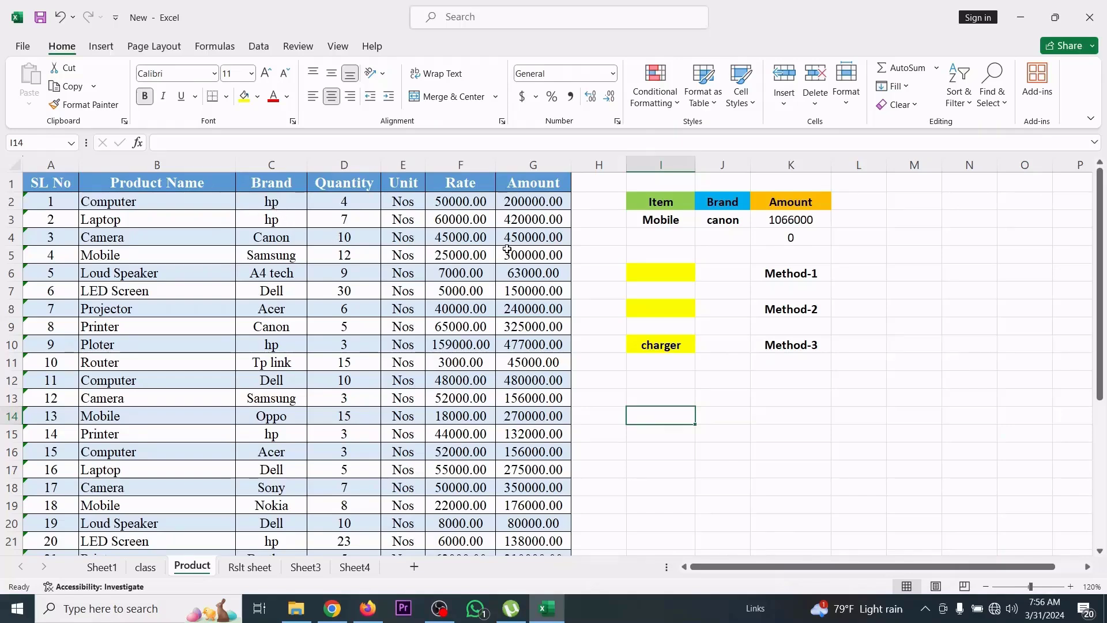
pyautogui.click(661, 222)
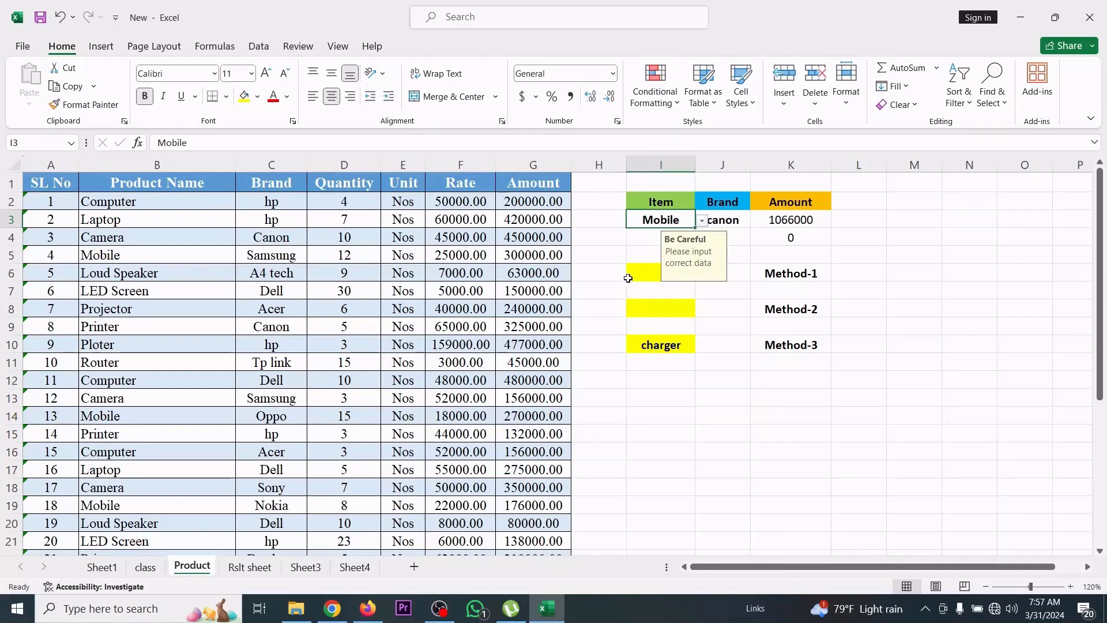
pyautogui.click(656, 231)
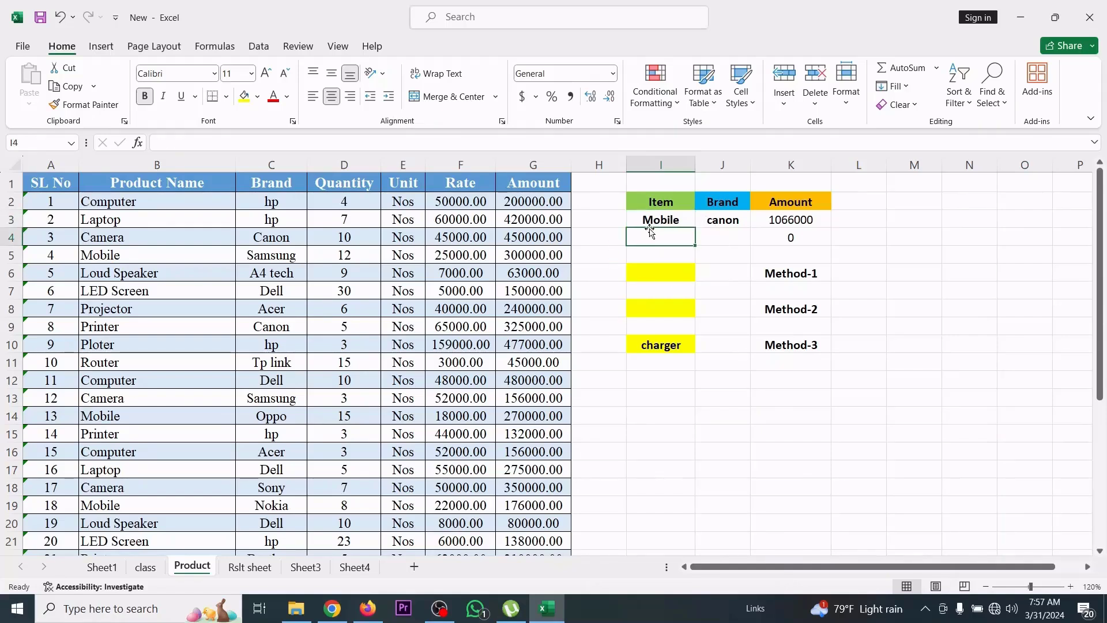
pyautogui.click(659, 222)
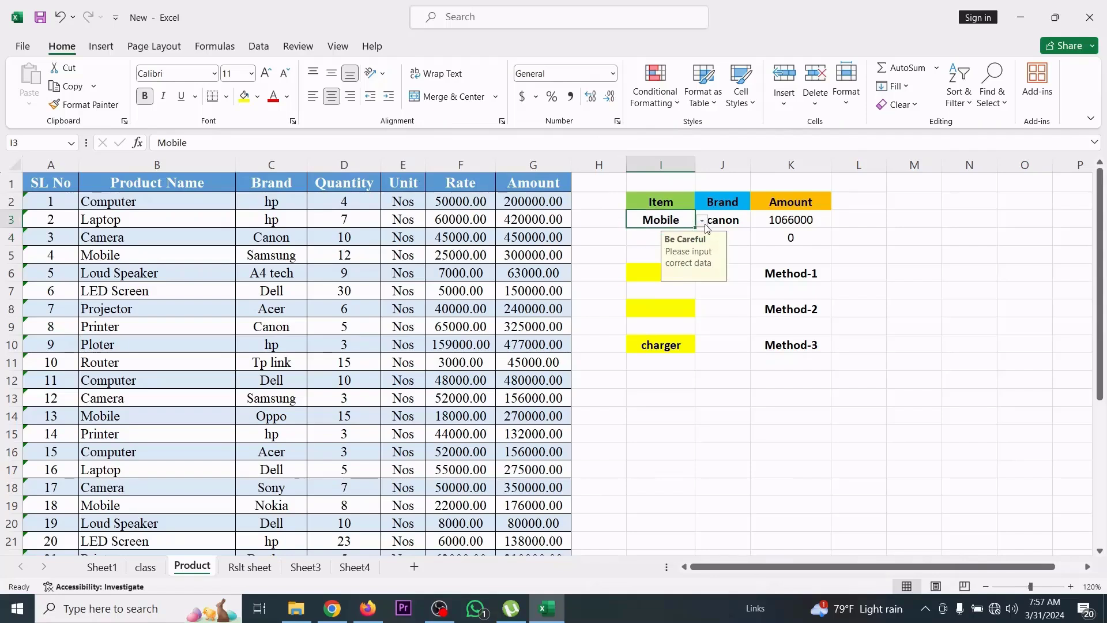
pyautogui.click(702, 221)
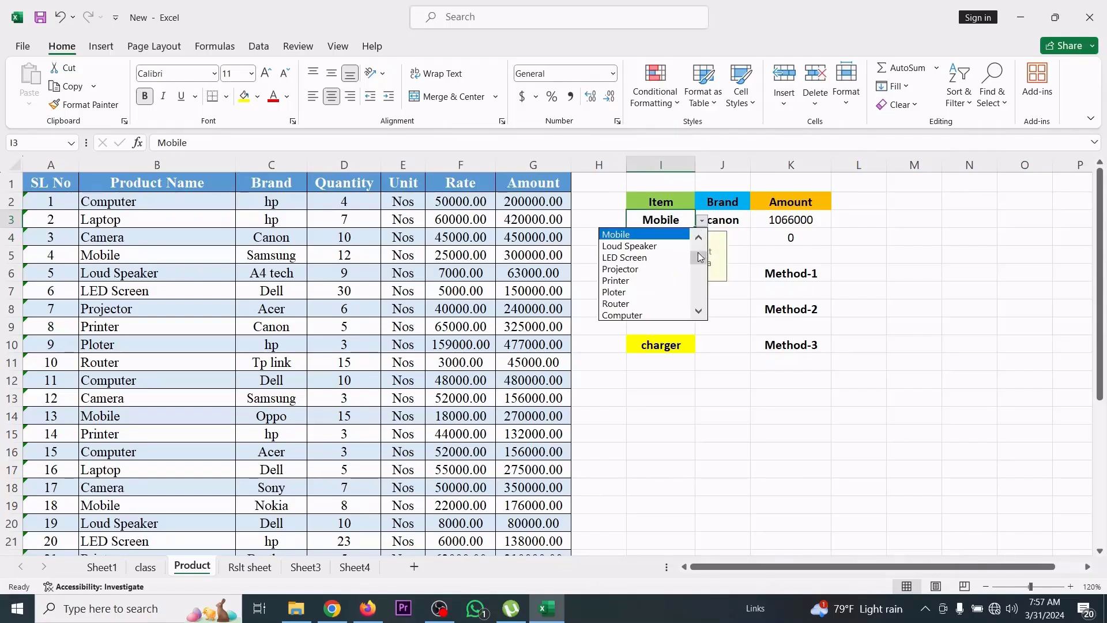
pyautogui.moveTo(699, 257); pyautogui.dragTo(700, 231)
pyautogui.click(877, 273)
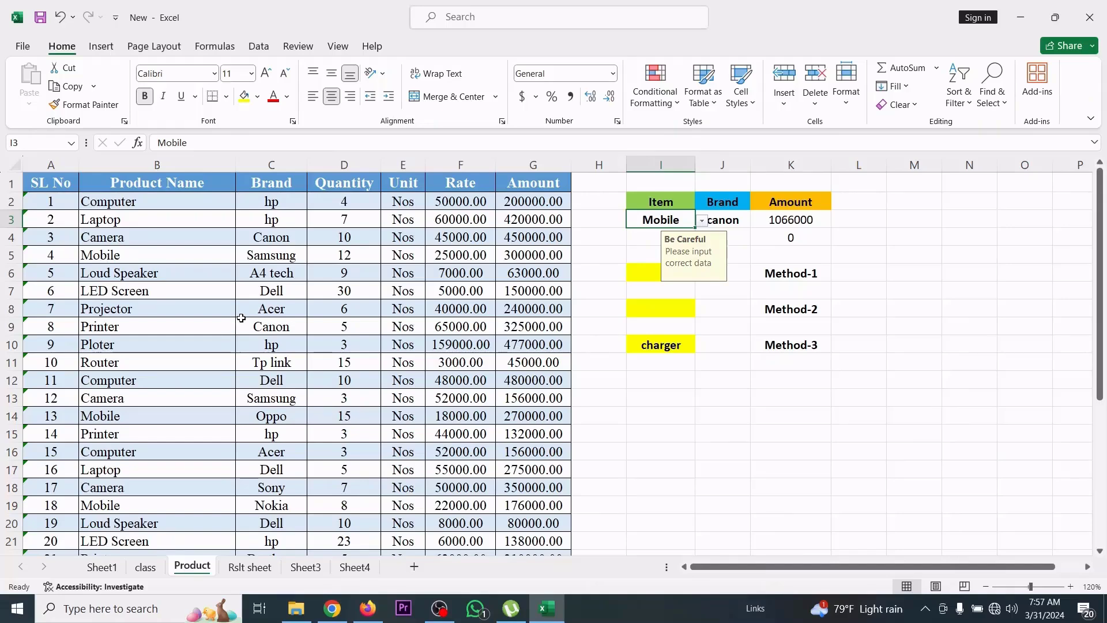
# Select the Product Name column from its header through row 34 and inspect the defined name Product in the Name Manager
pyautogui.scroll(-5, 230, 251)
pyautogui.scroll(-1, 265, 347)
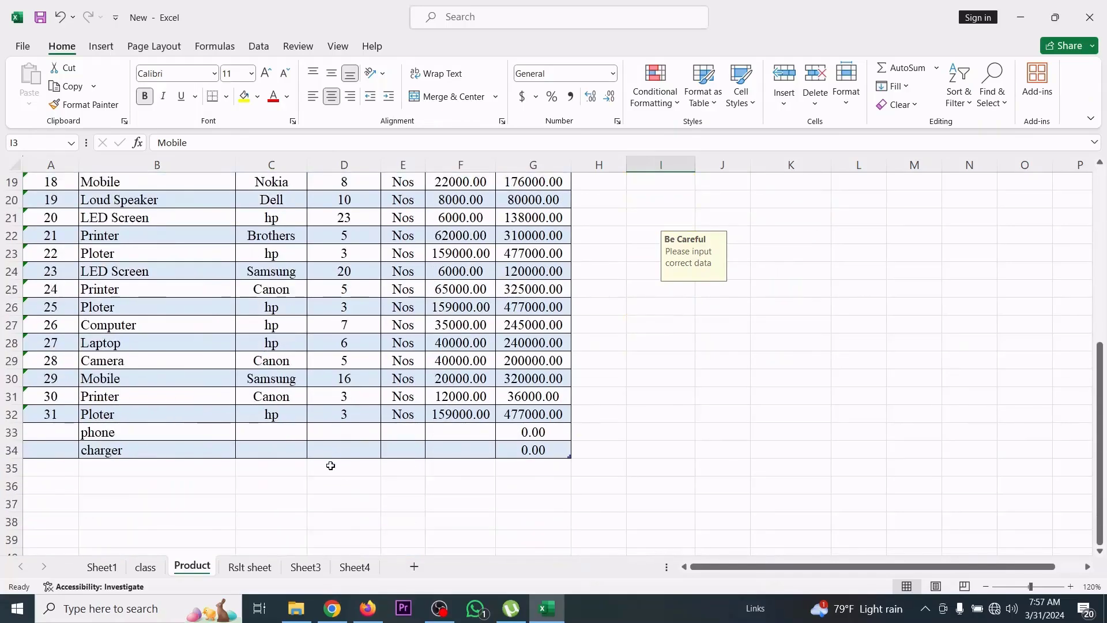
pyautogui.scroll(6, 332, 462)
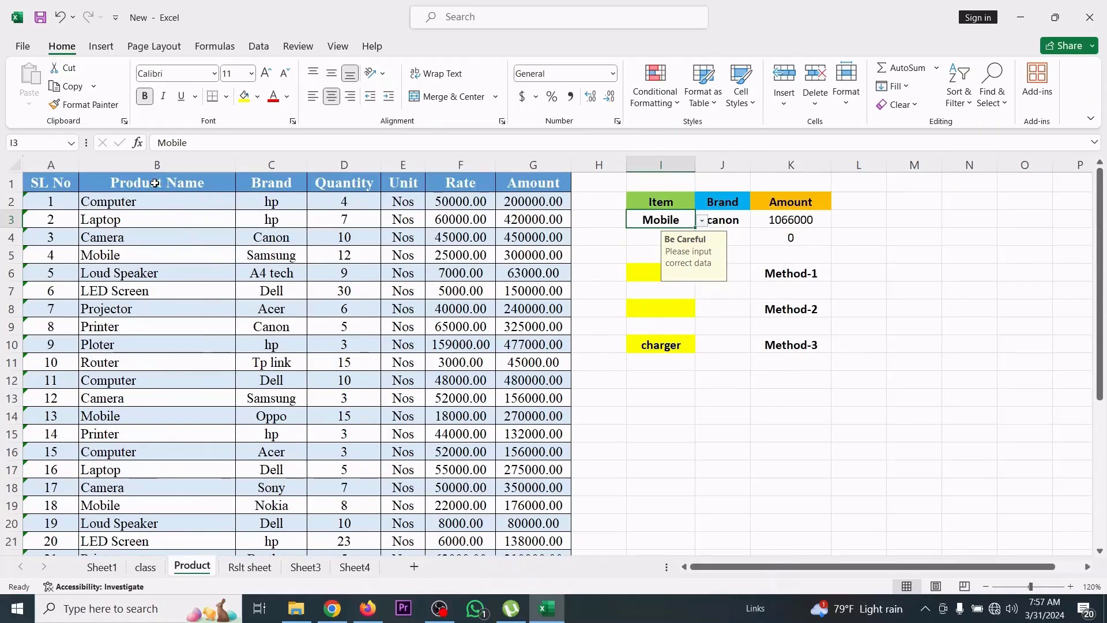
pyautogui.moveTo(155, 183); pyautogui.dragTo(156, 520)
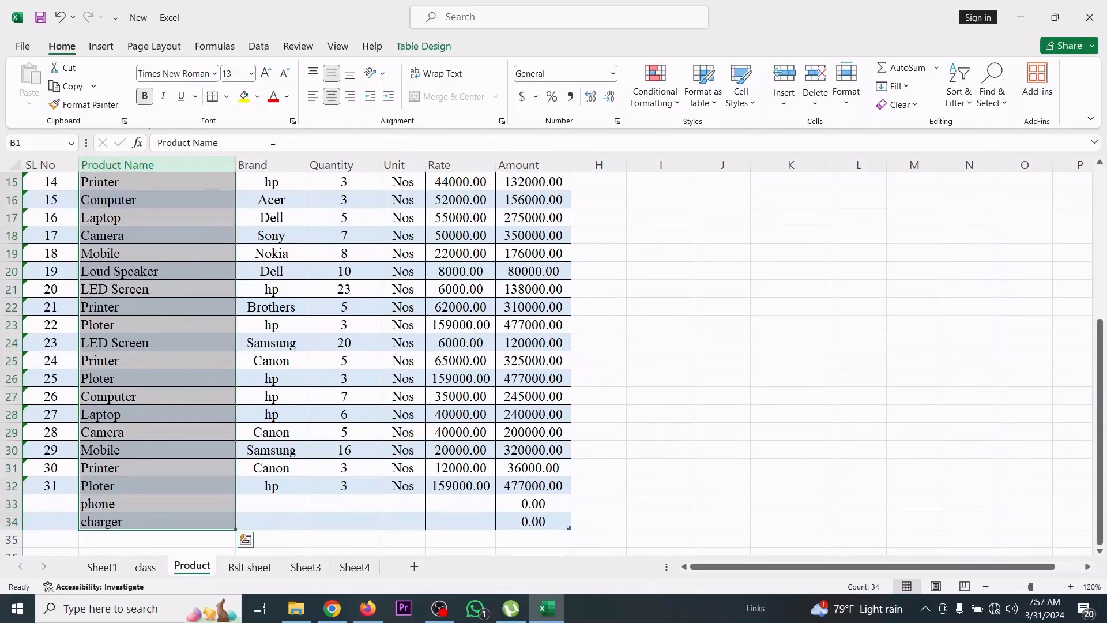
pyautogui.click(218, 51)
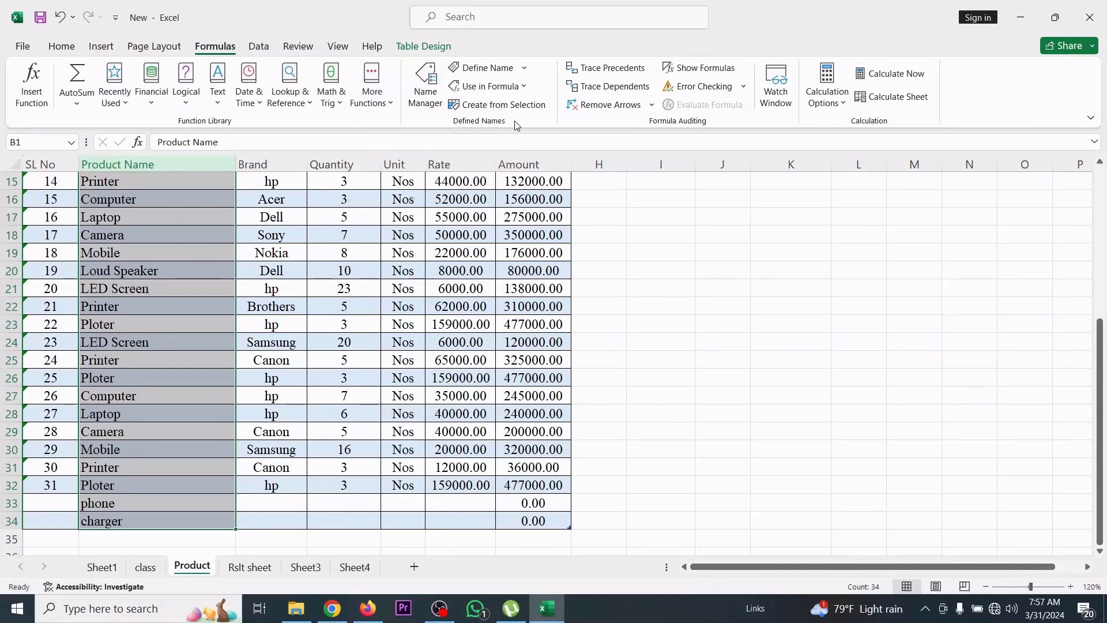
pyautogui.click(426, 95)
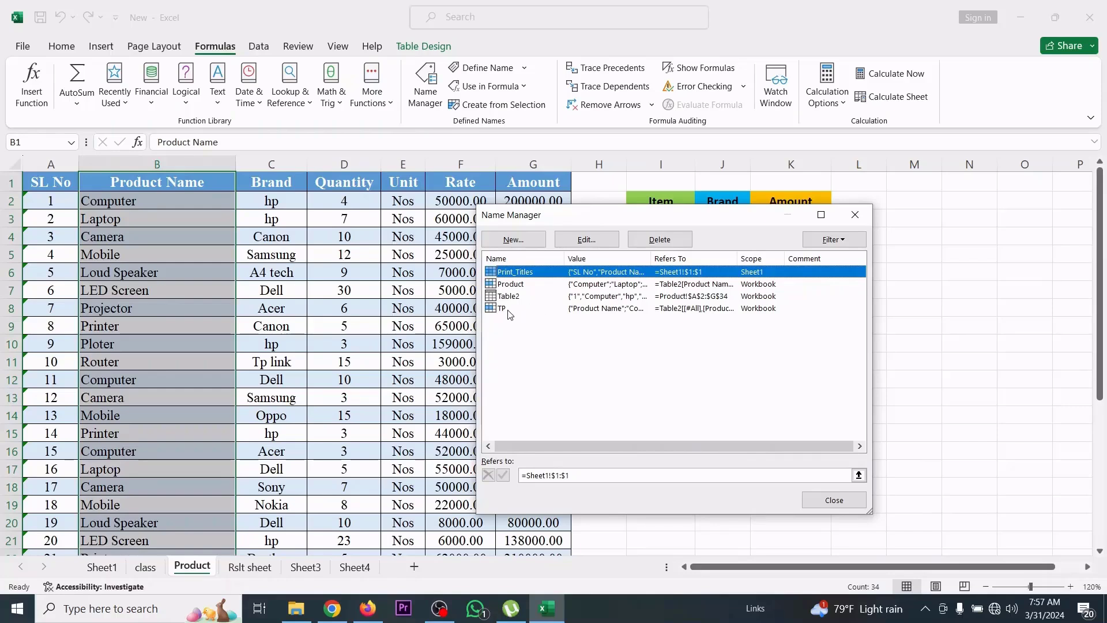
pyautogui.click(513, 285)
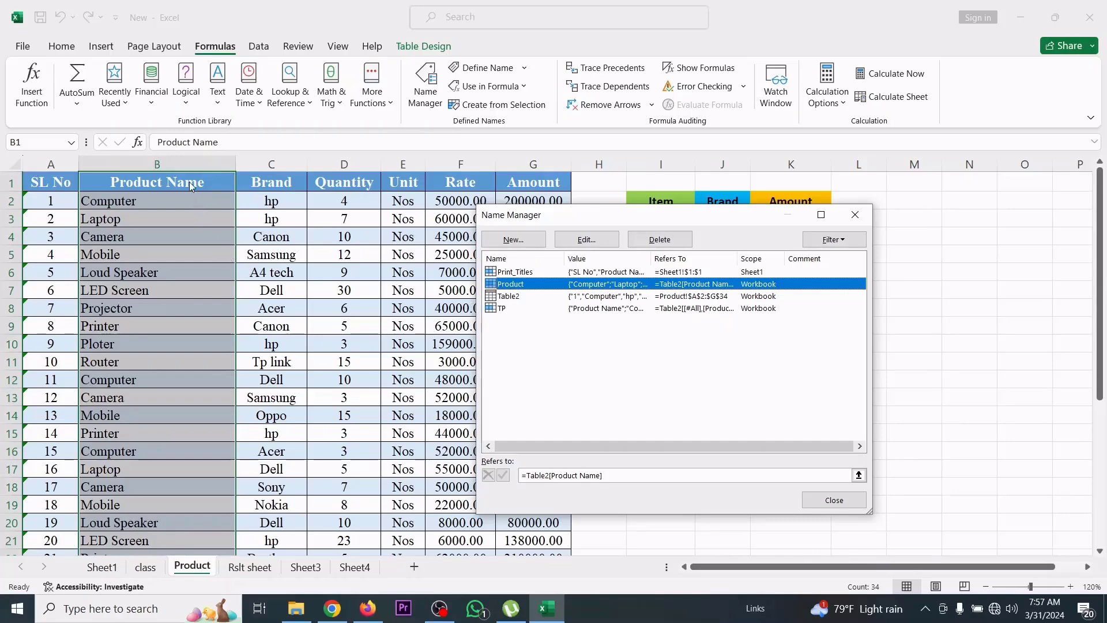
pyautogui.click(850, 215)
# Define the workbook-scoped name Brand for the table's Brand column, from its header through row 34
pyautogui.click(383, 276)
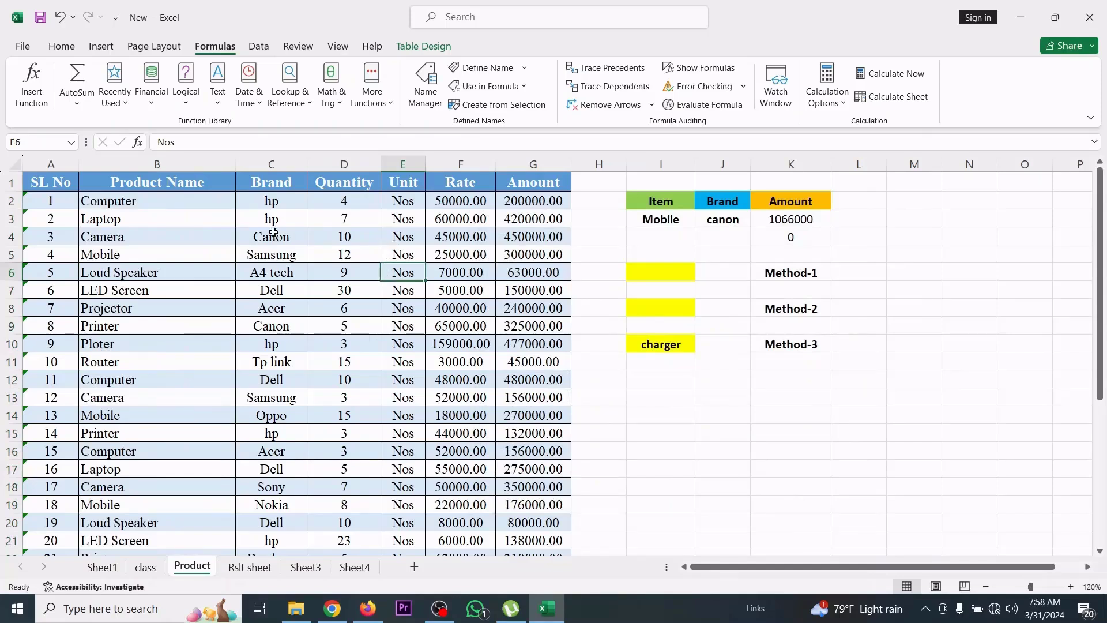
pyautogui.click(268, 183)
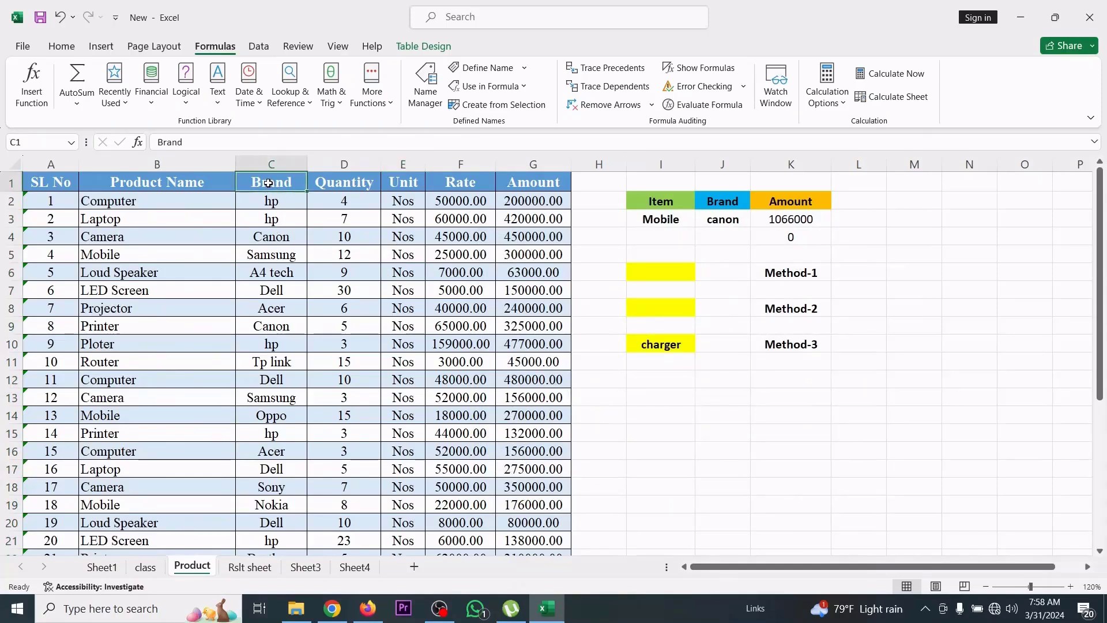
pyautogui.click(327, 240)
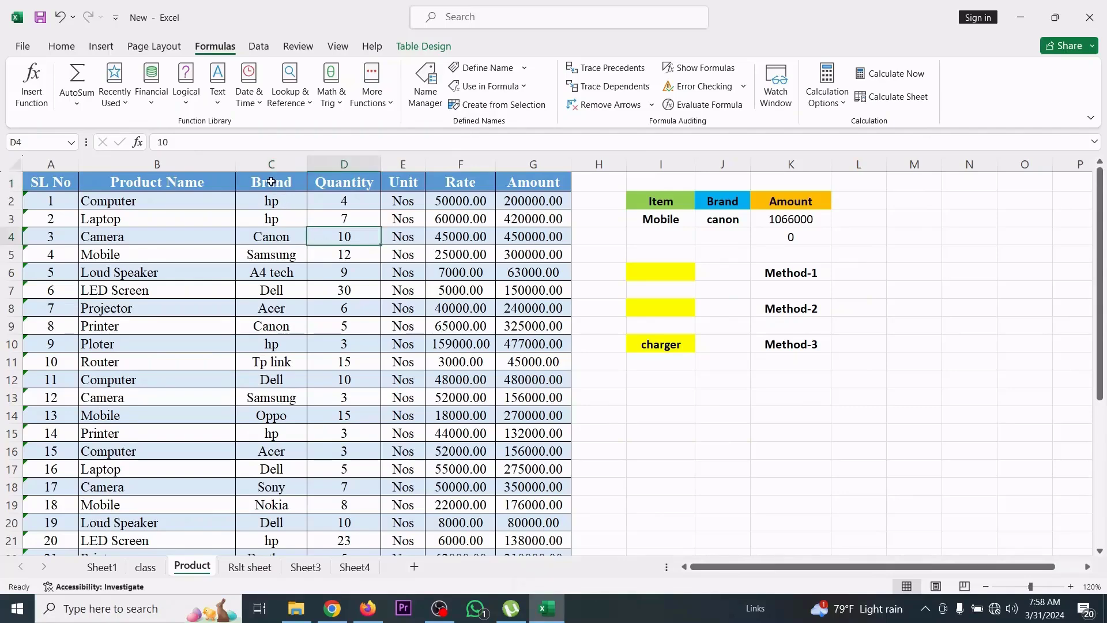
pyautogui.moveTo(268, 181); pyautogui.dragTo(275, 503)
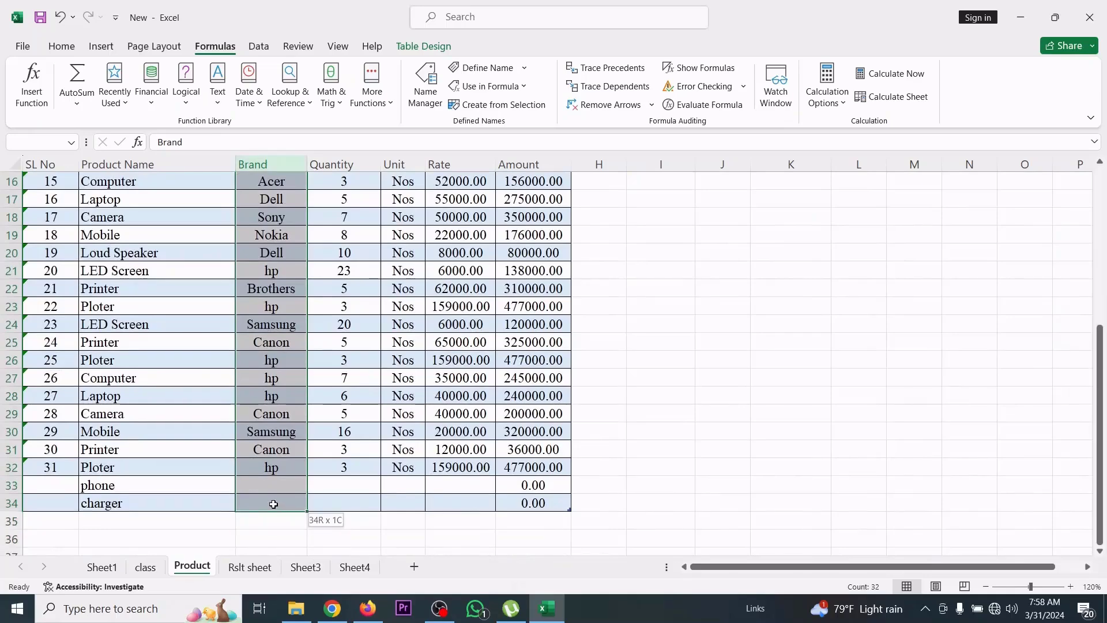
pyautogui.scroll(5, 317, 519)
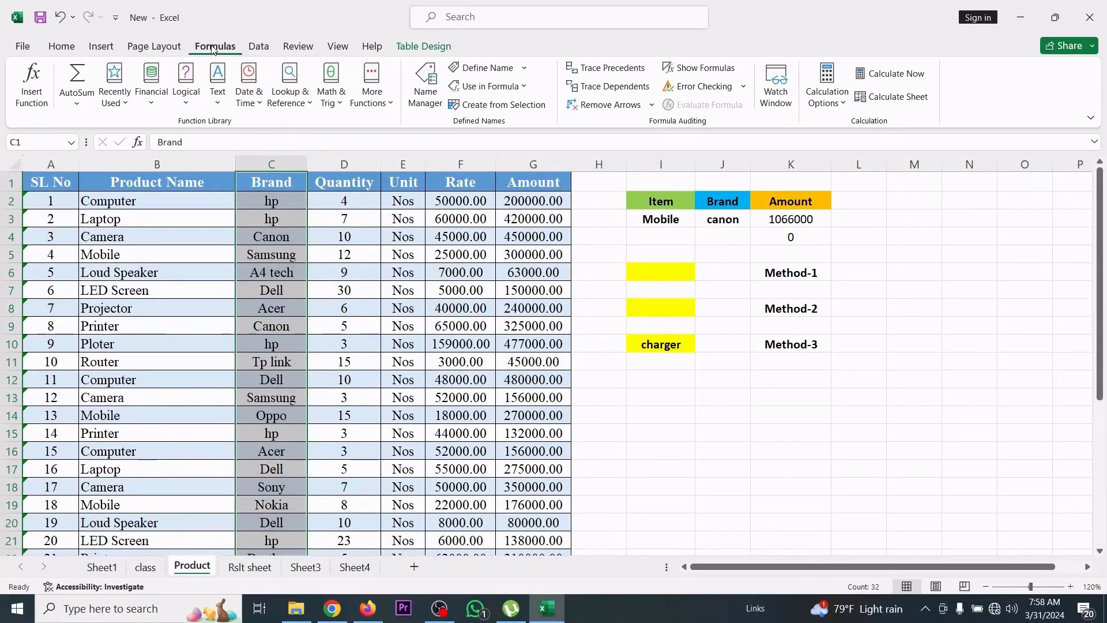
pyautogui.click(494, 71)
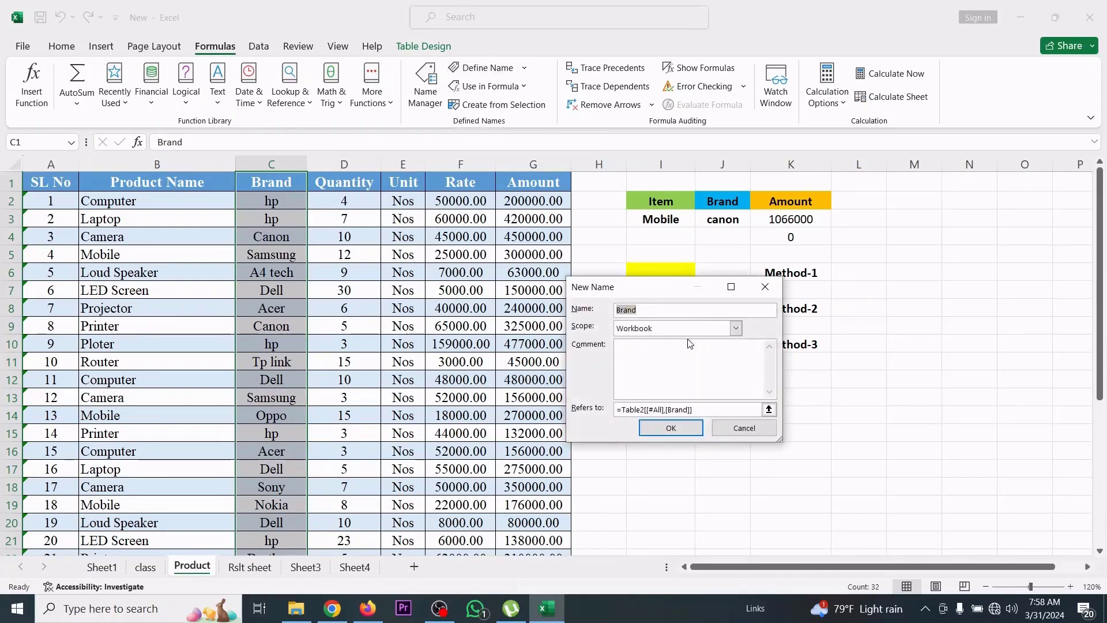
pyautogui.click(653, 309)
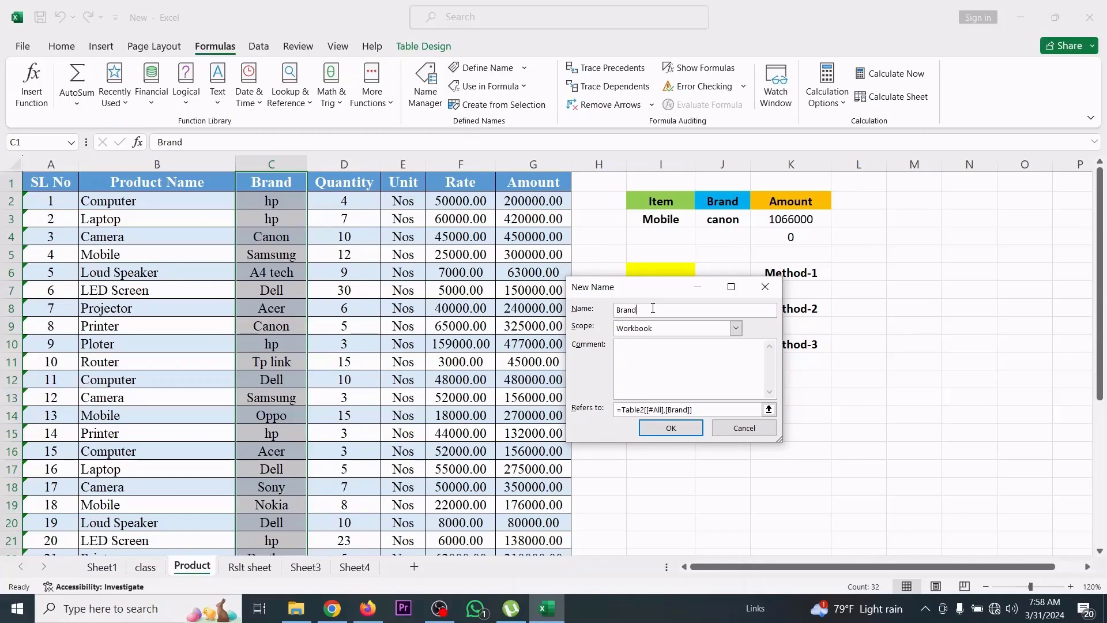
pyautogui.click(672, 429)
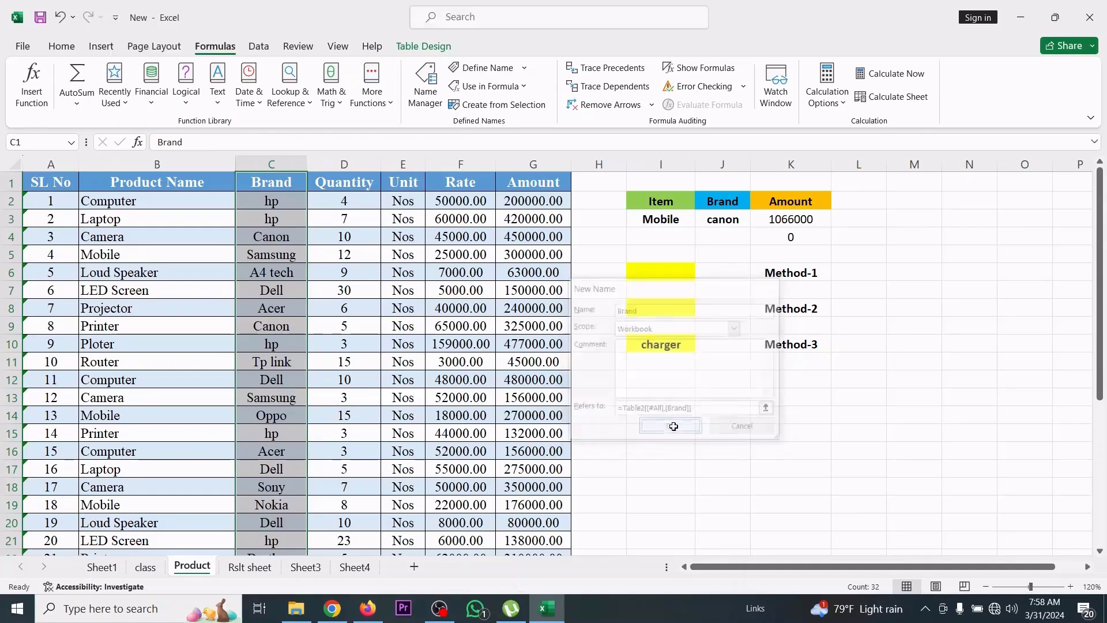
# Widen column B on Sheet3 to roughly three times its width
pyautogui.click(281, 194)
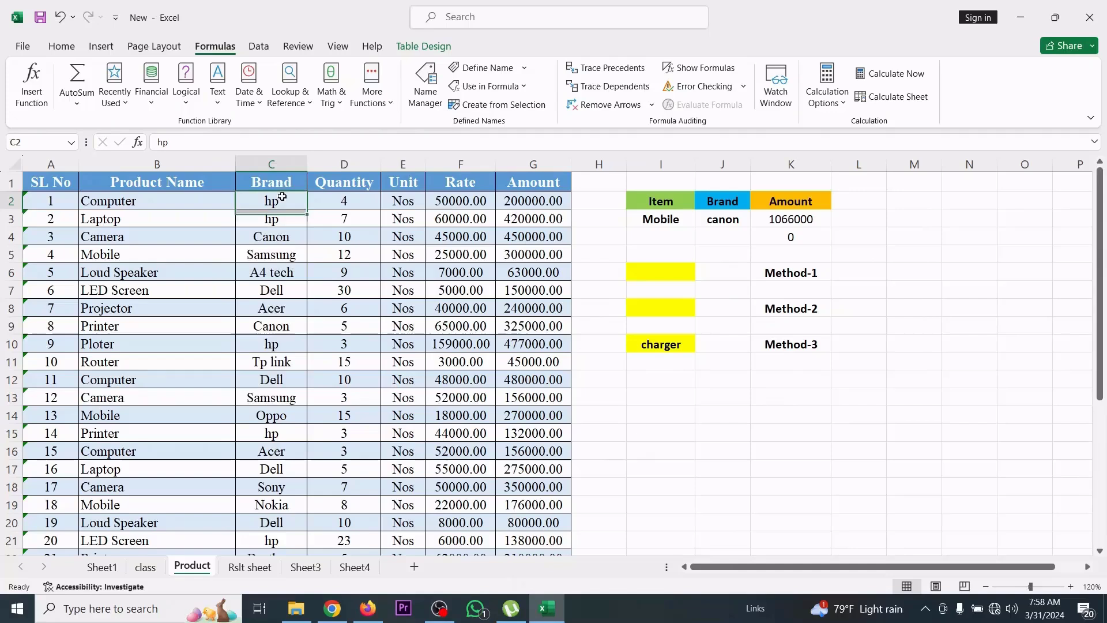
pyautogui.click(171, 191)
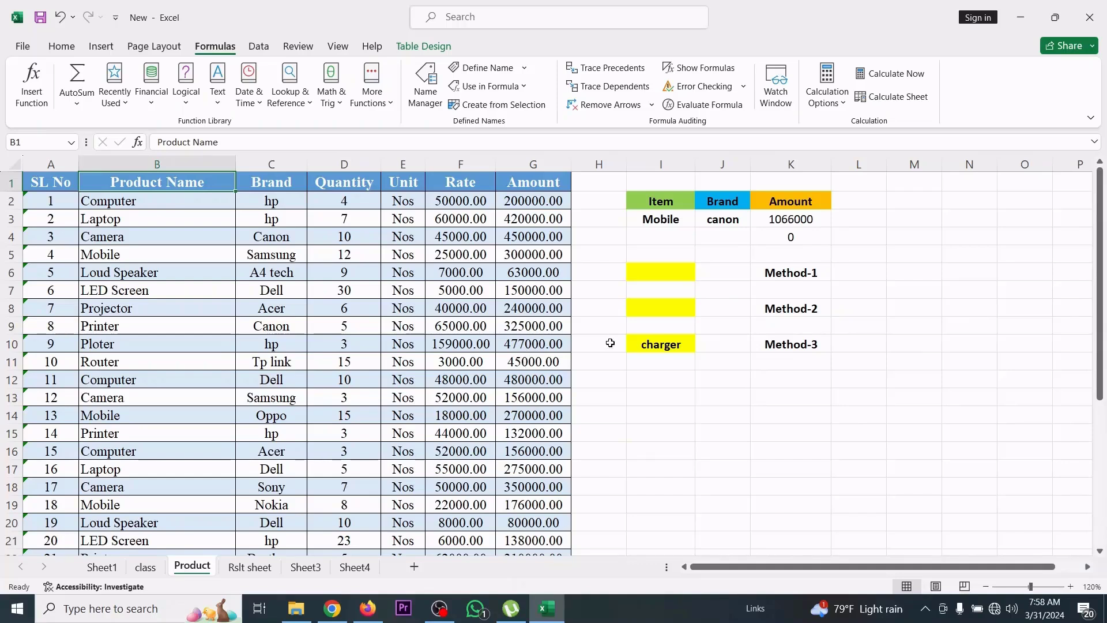
pyautogui.click(304, 570)
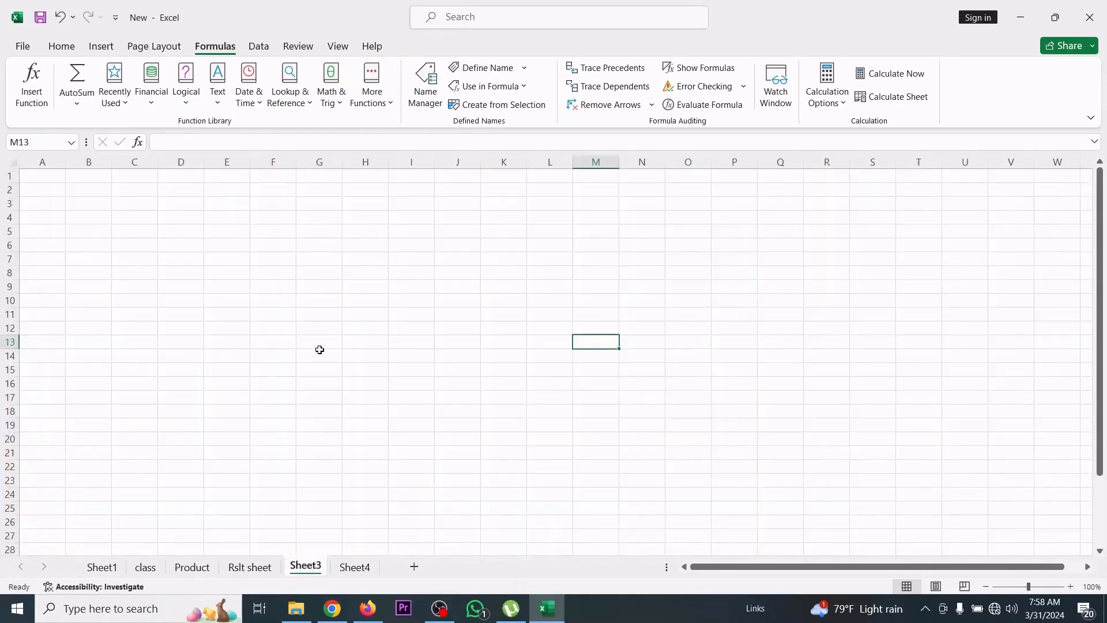
pyautogui.scroll(-2, 346, 450)
pyautogui.scroll(2, 346, 467)
pyautogui.moveTo(112, 162); pyautogui.dragTo(199, 163)
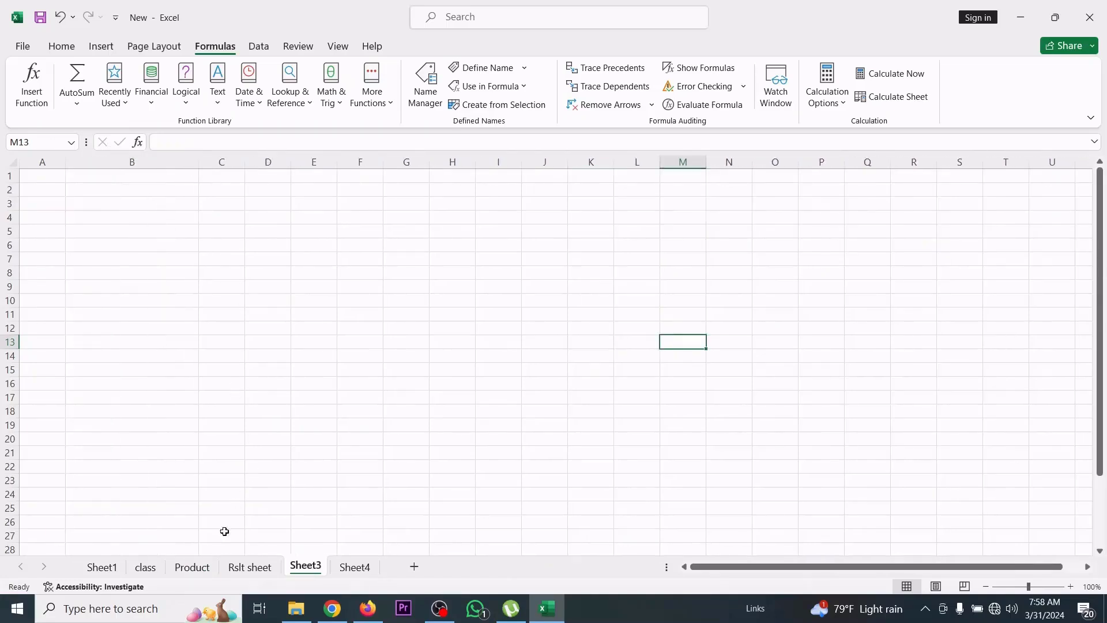
pyautogui.click(193, 568)
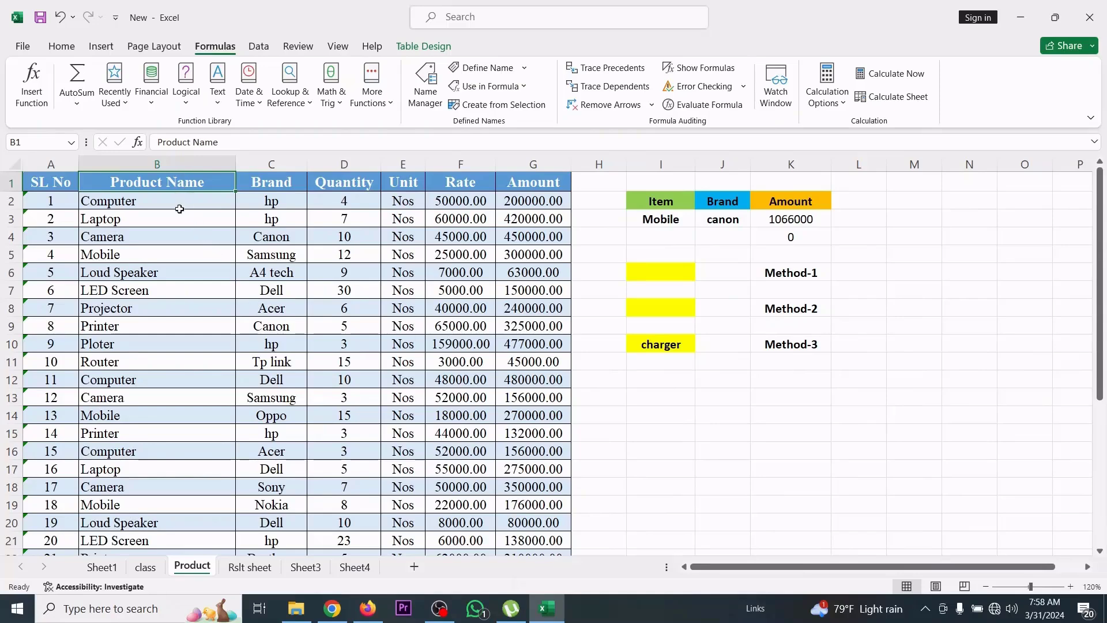
pyautogui.scroll(-6, 211, 546)
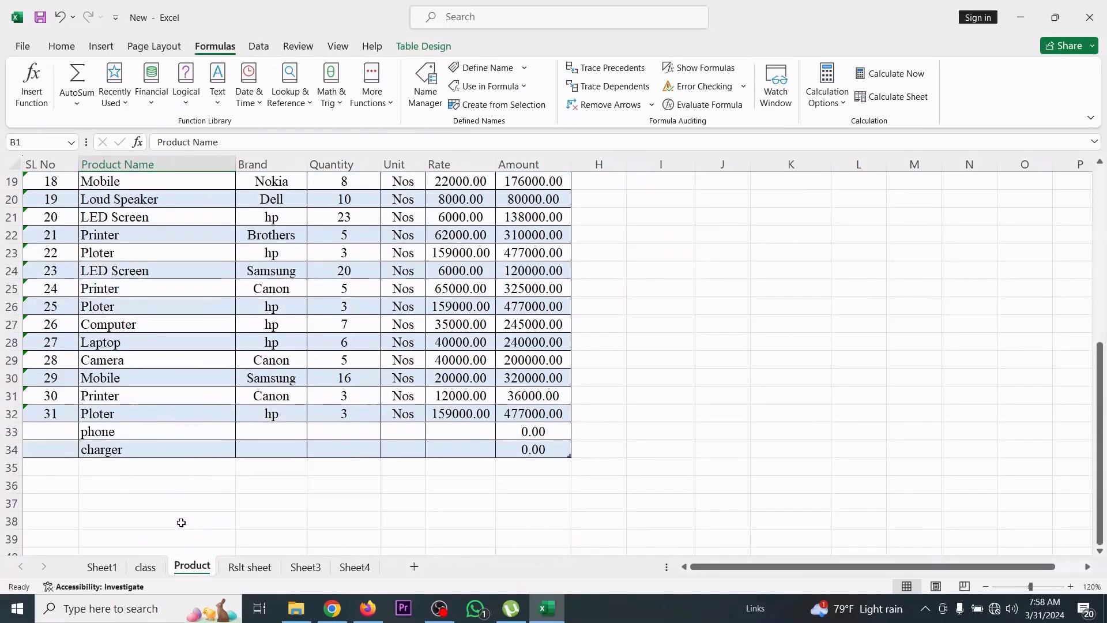
pyautogui.scroll(6, 180, 522)
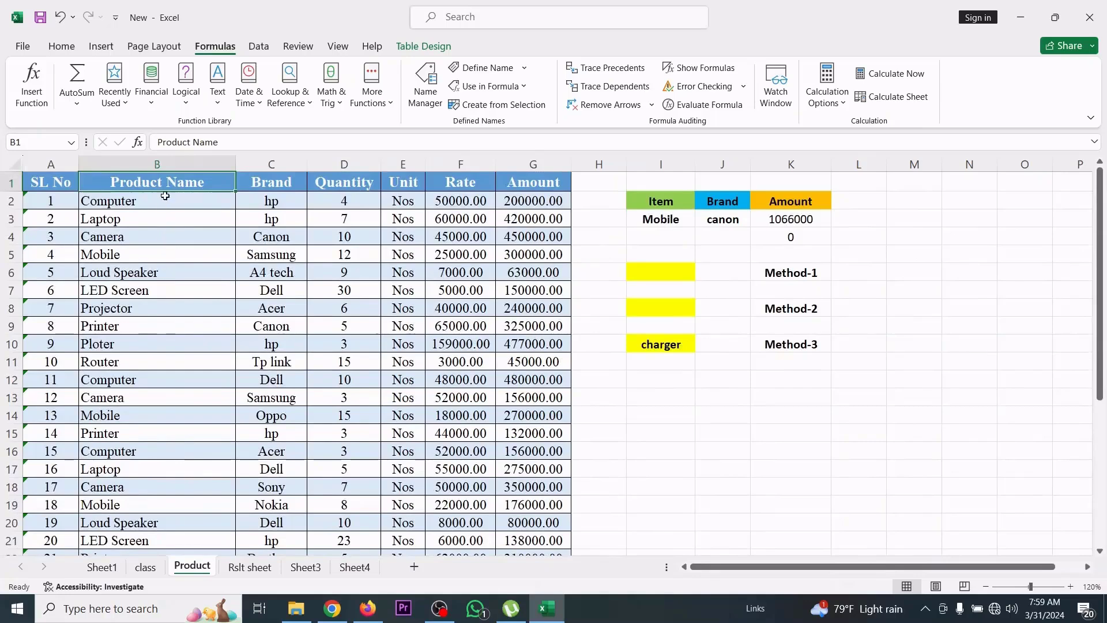
pyautogui.click(304, 569)
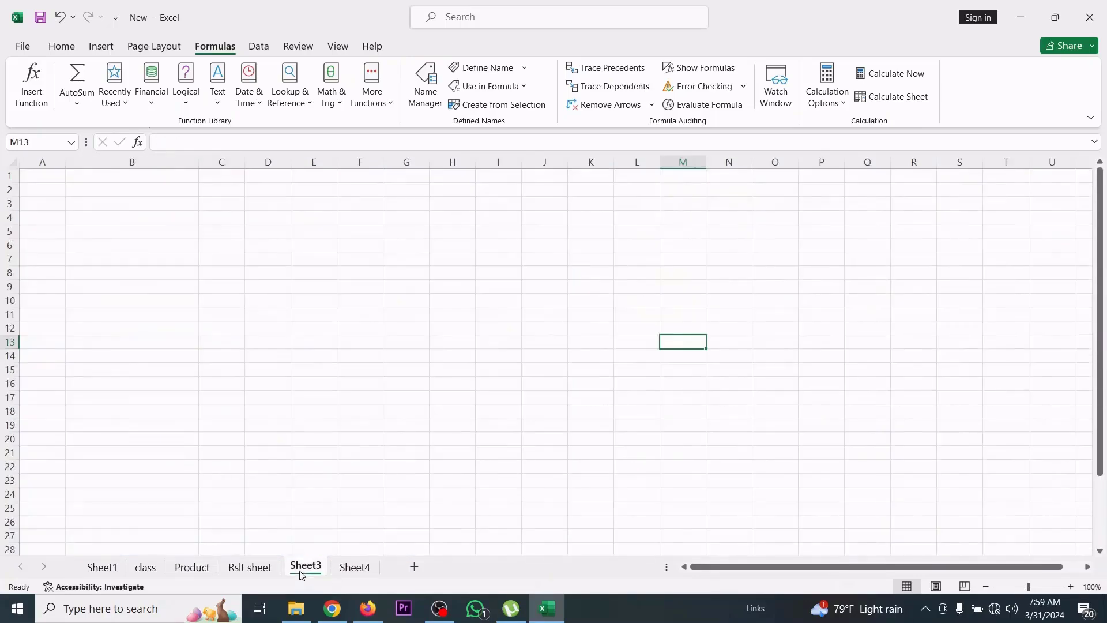
# Enter the formula =UNIQUE(SORT(Product)) in cell B1 of Sheet3
pyautogui.click(86, 178)
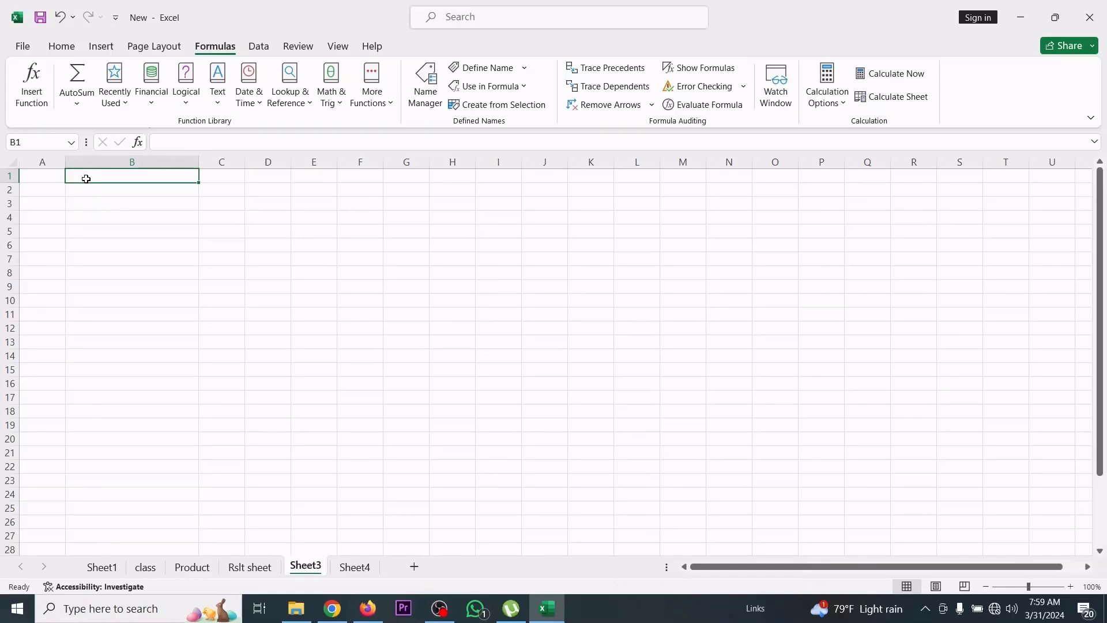
pyautogui.write('=')
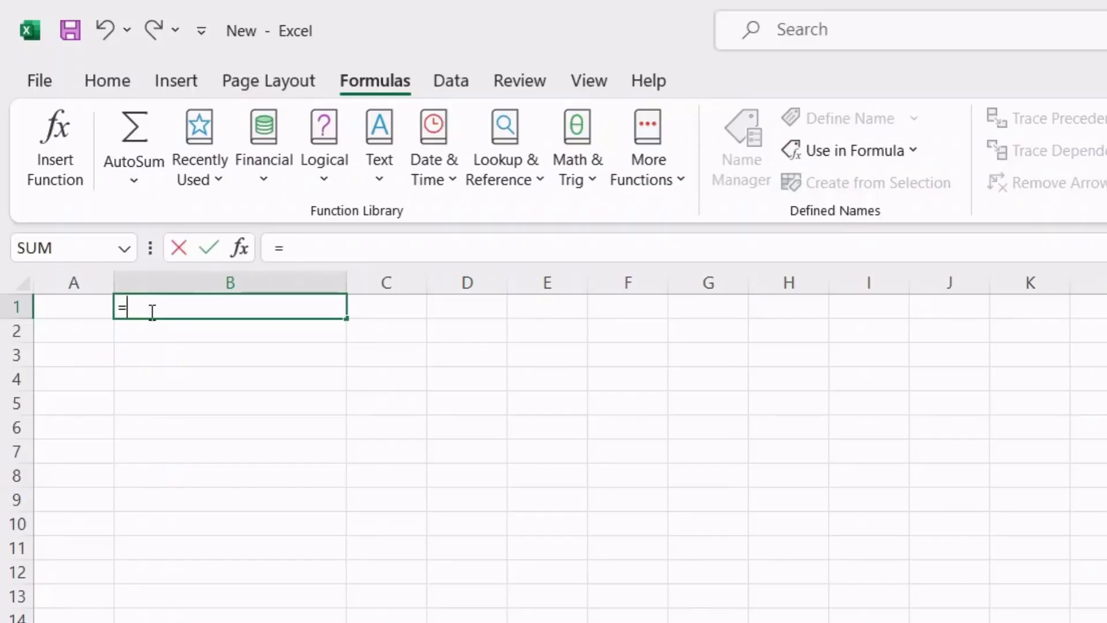
pyautogui.write('uniqu')
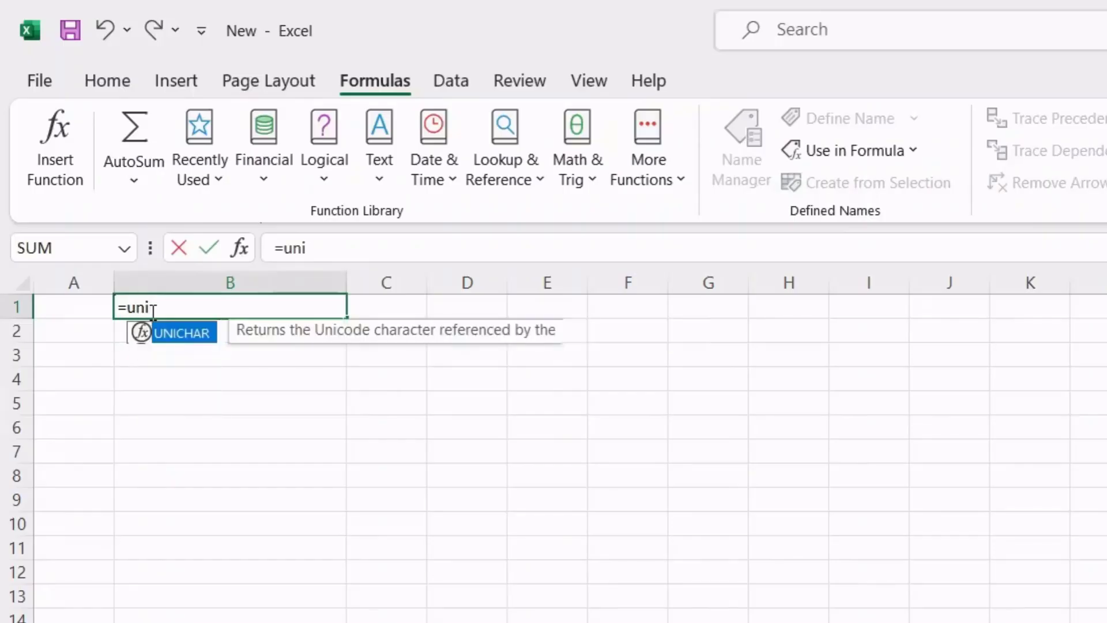
pyautogui.write('e')
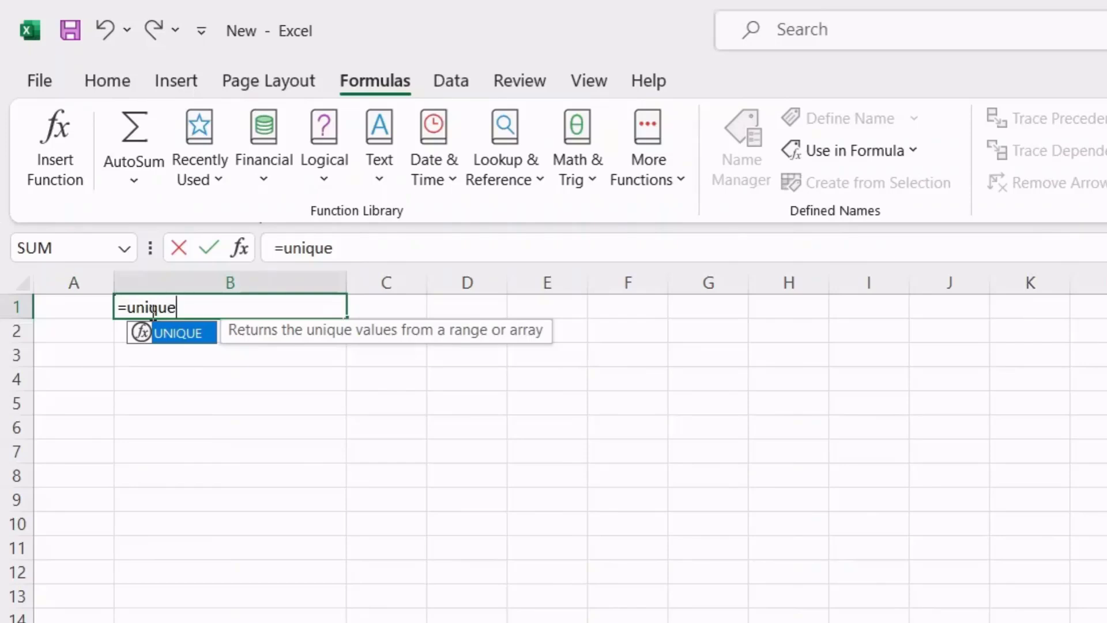
pyautogui.write('(')
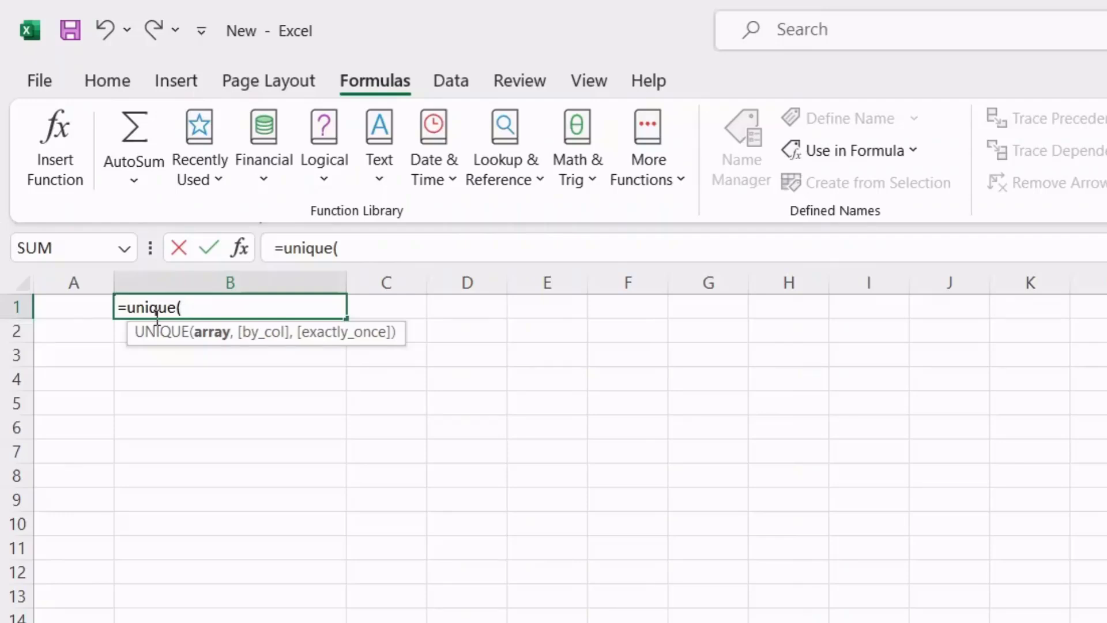
pyautogui.write('sort')
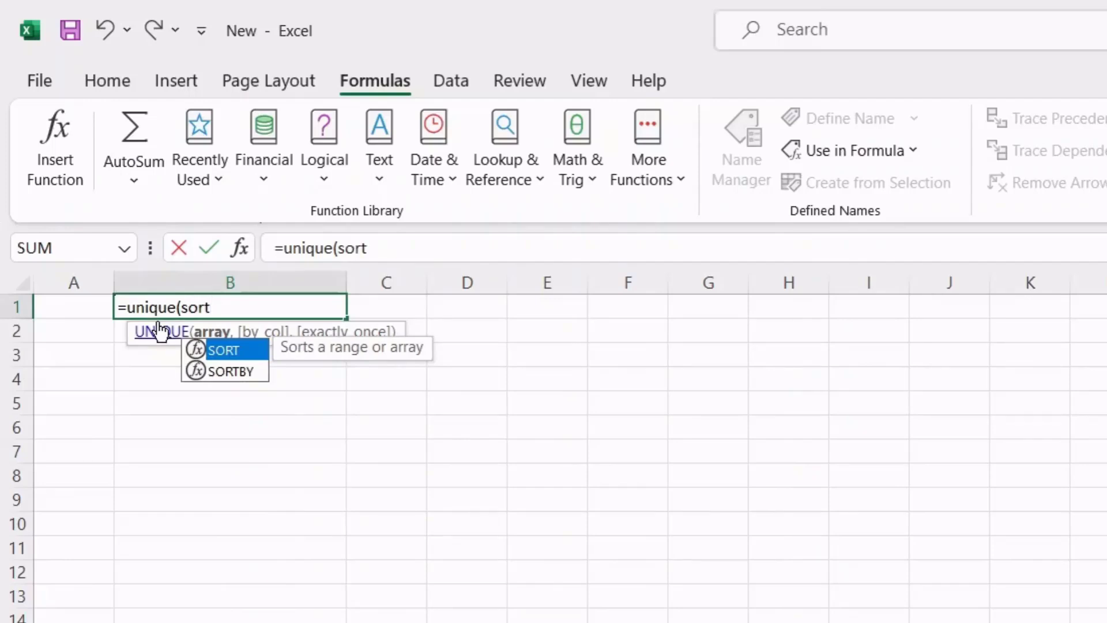
pyautogui.write('(')
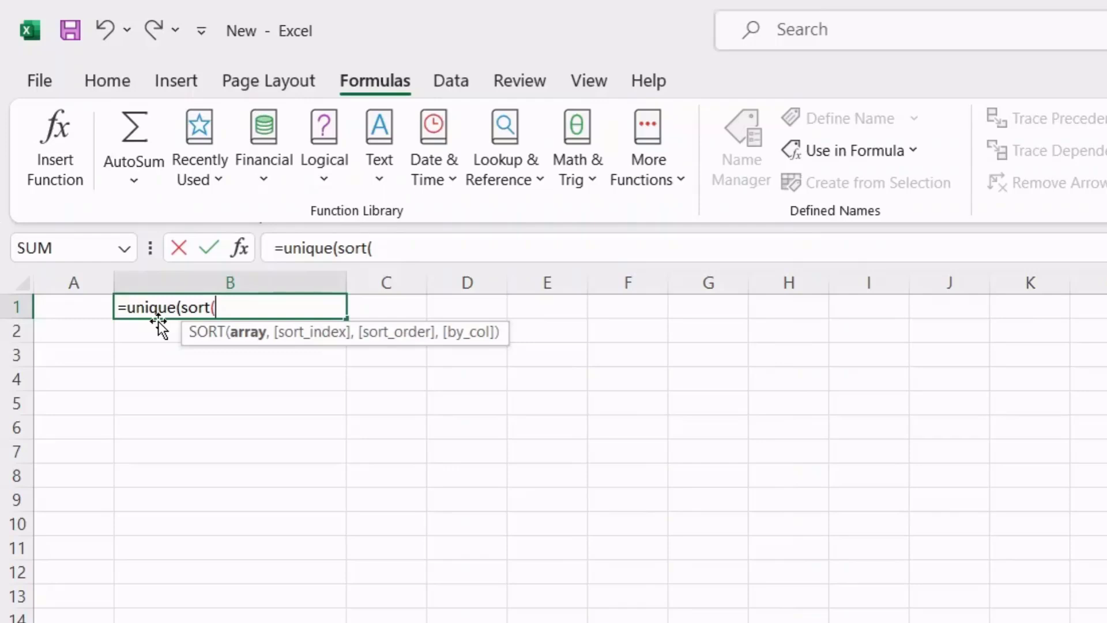
pyautogui.write('pro')
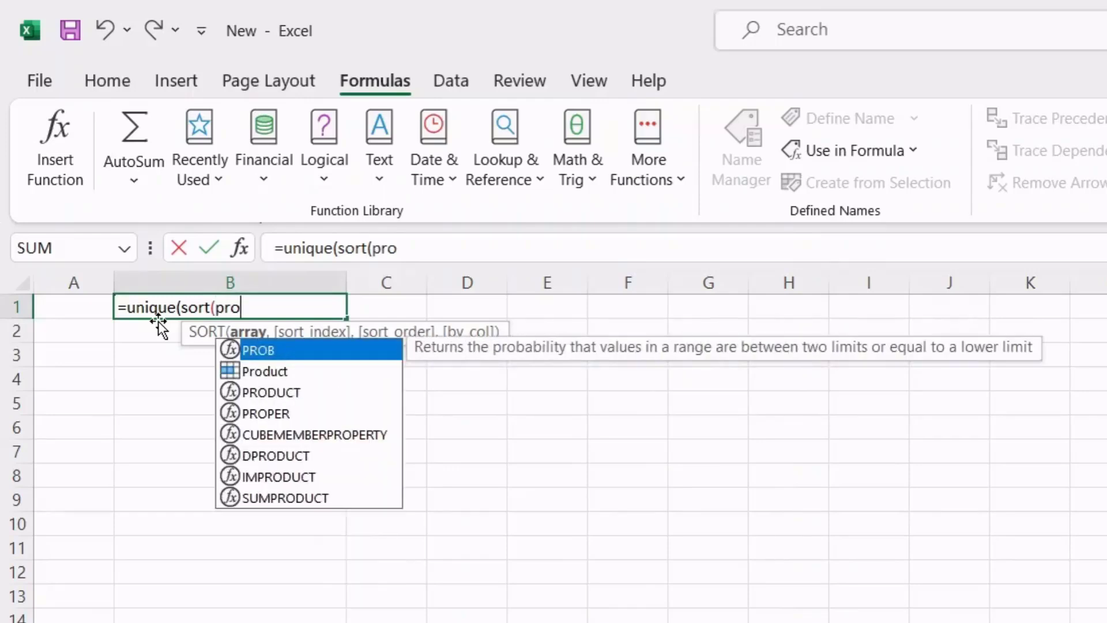
pyautogui.write('duct')
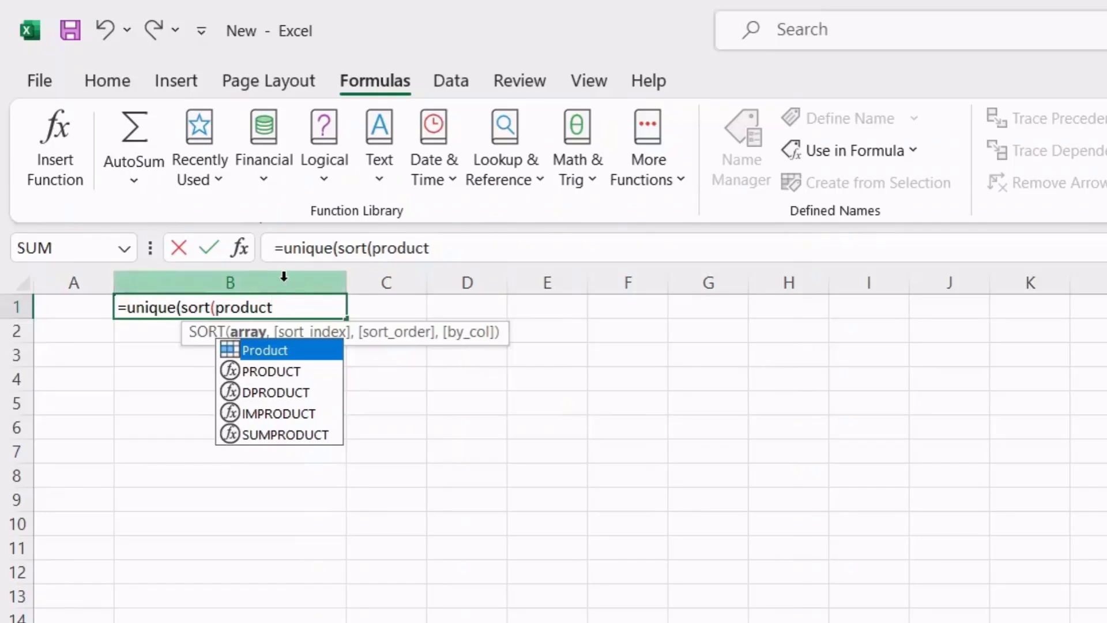
pyautogui.write('))')
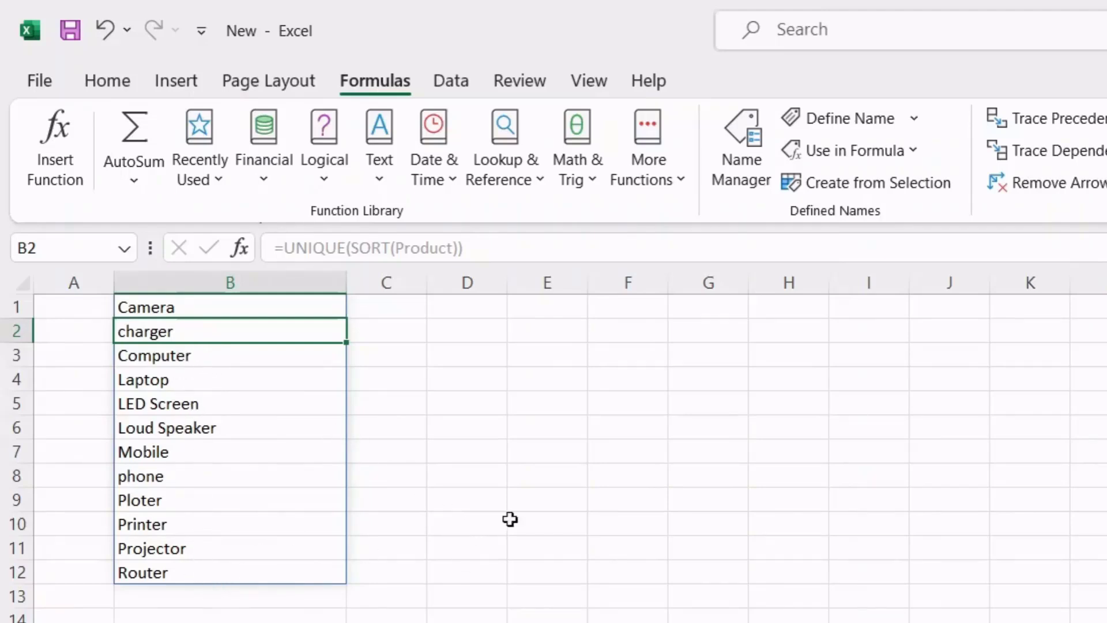
pyautogui.click(673, 543)
pyautogui.click(308, 424)
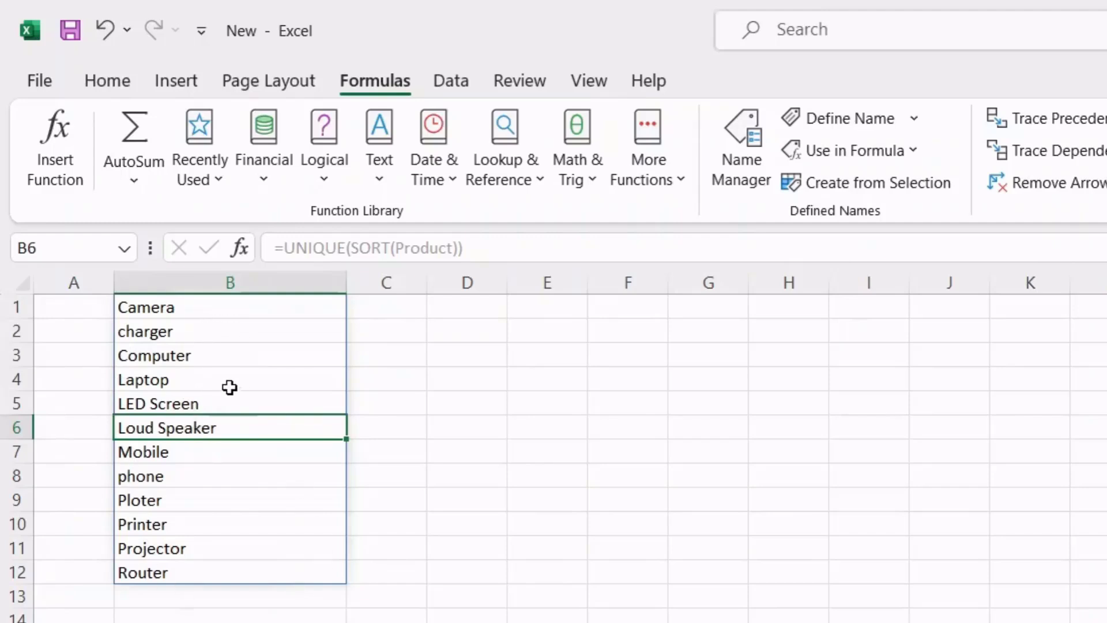
pyautogui.click(340, 522)
pyautogui.click(196, 430)
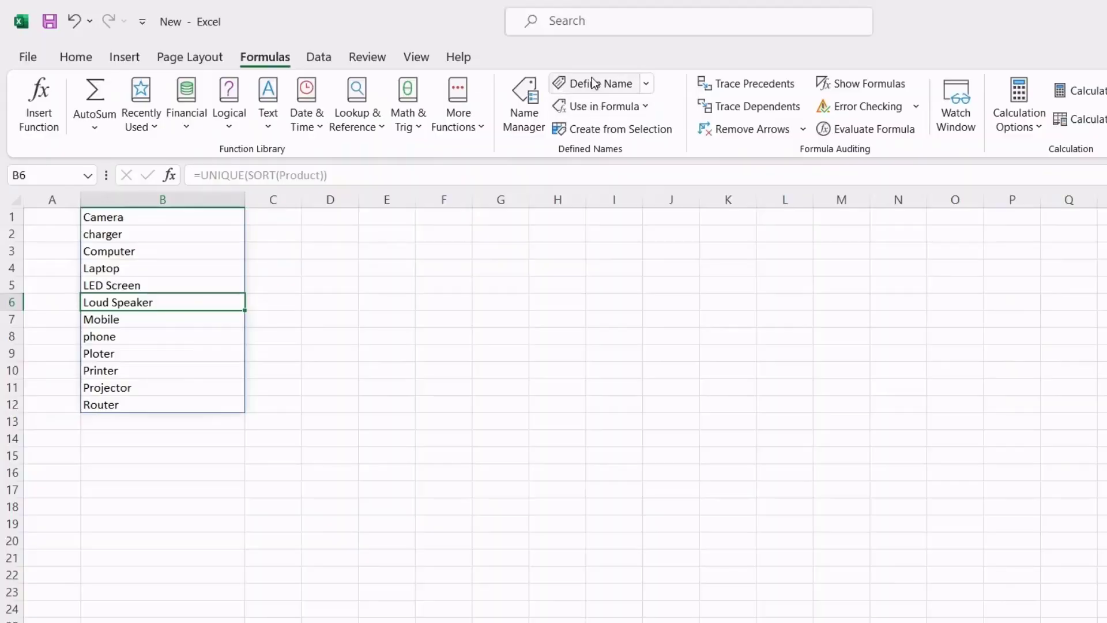
# Define the workbook-scoped name Dropdown referring to the spilled list with =Sheet3!$B$1#
pyautogui.click(594, 84)
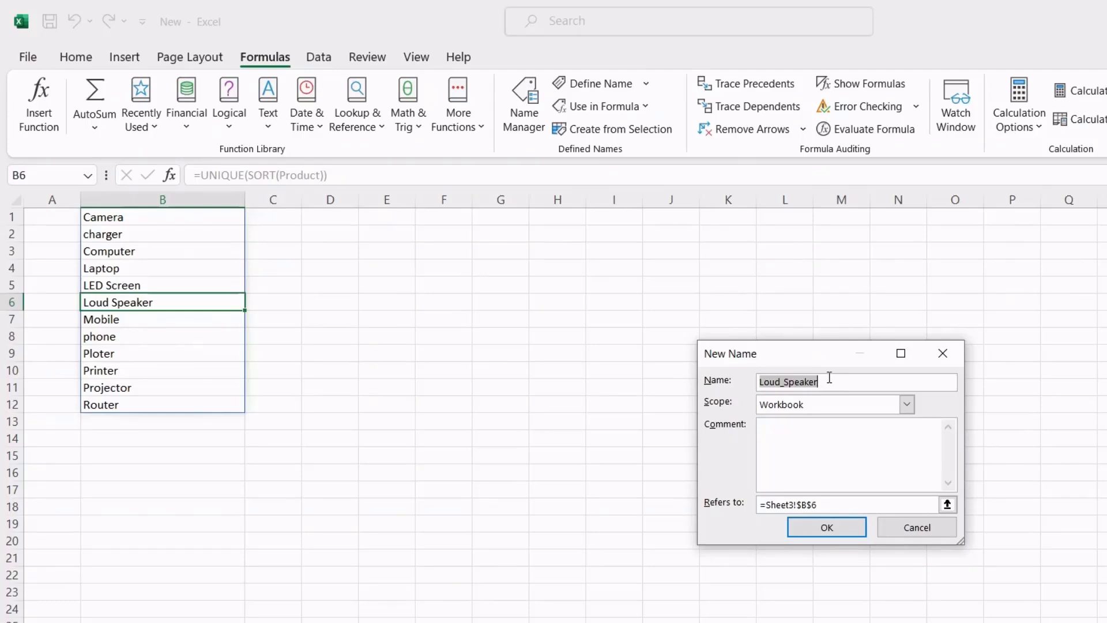
pyautogui.write('Dropdown')
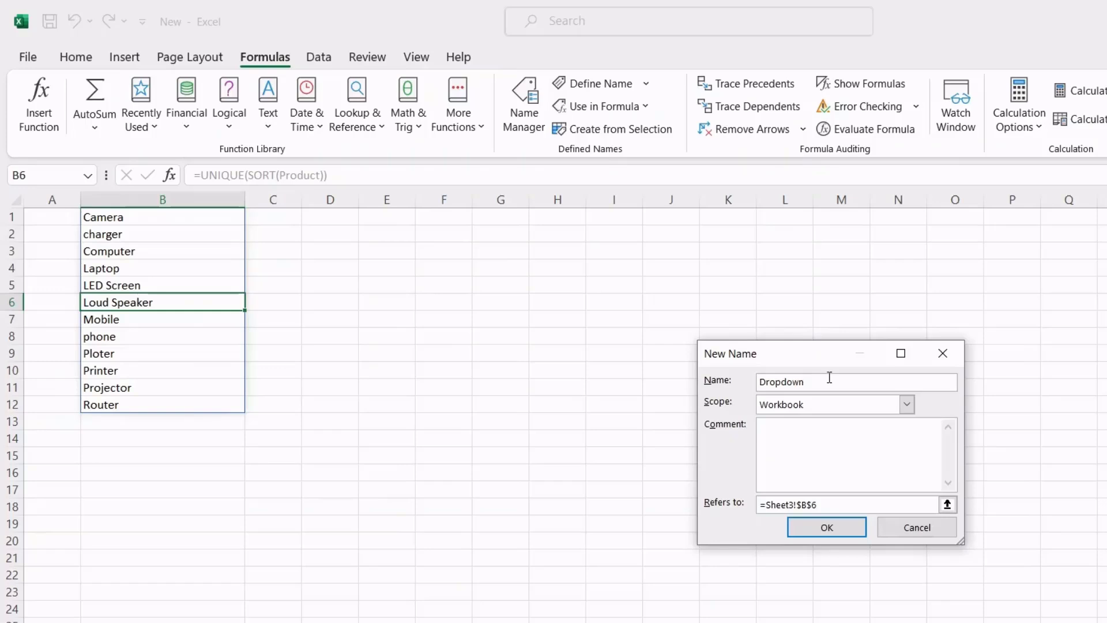
pyautogui.click(771, 504)
pyautogui.moveTo(827, 505); pyautogui.dragTo(749, 507)
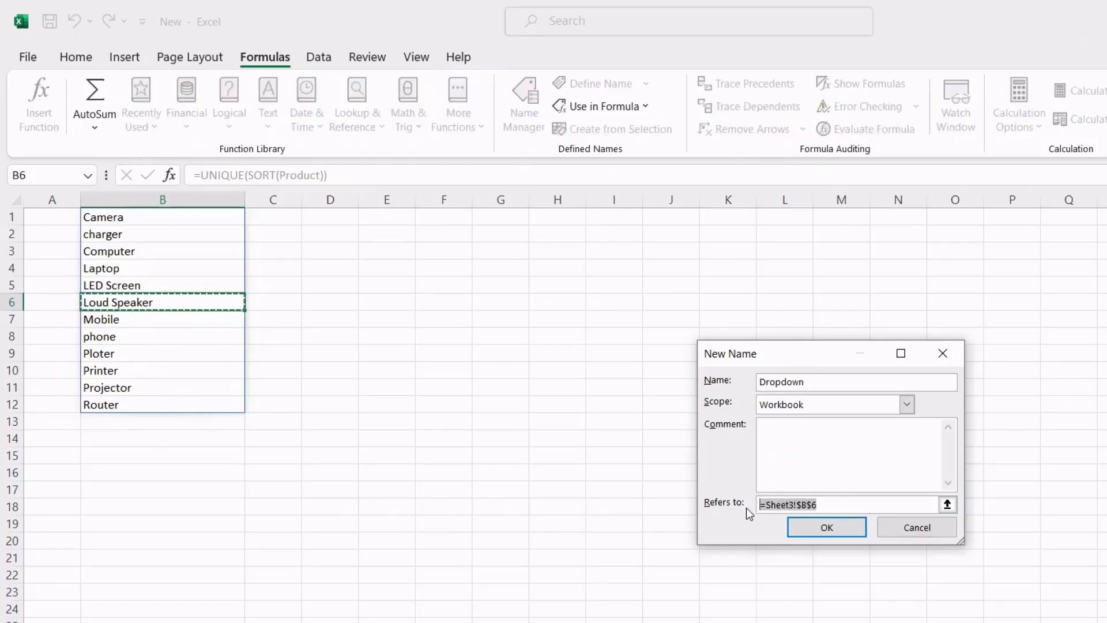
pyautogui.press('BackSpace')
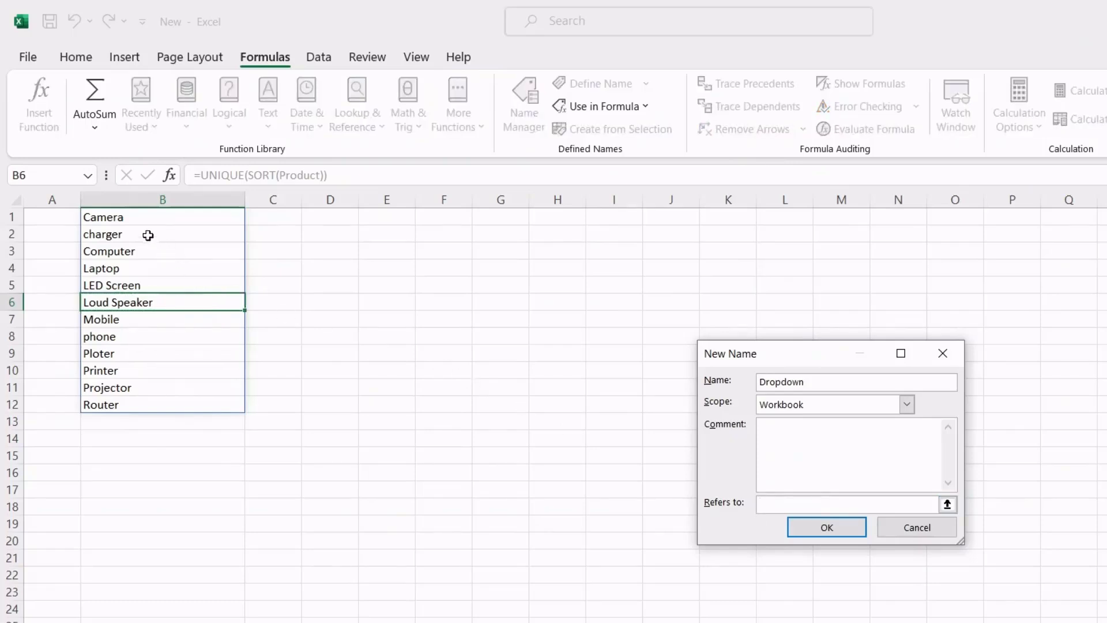
pyautogui.click(117, 218)
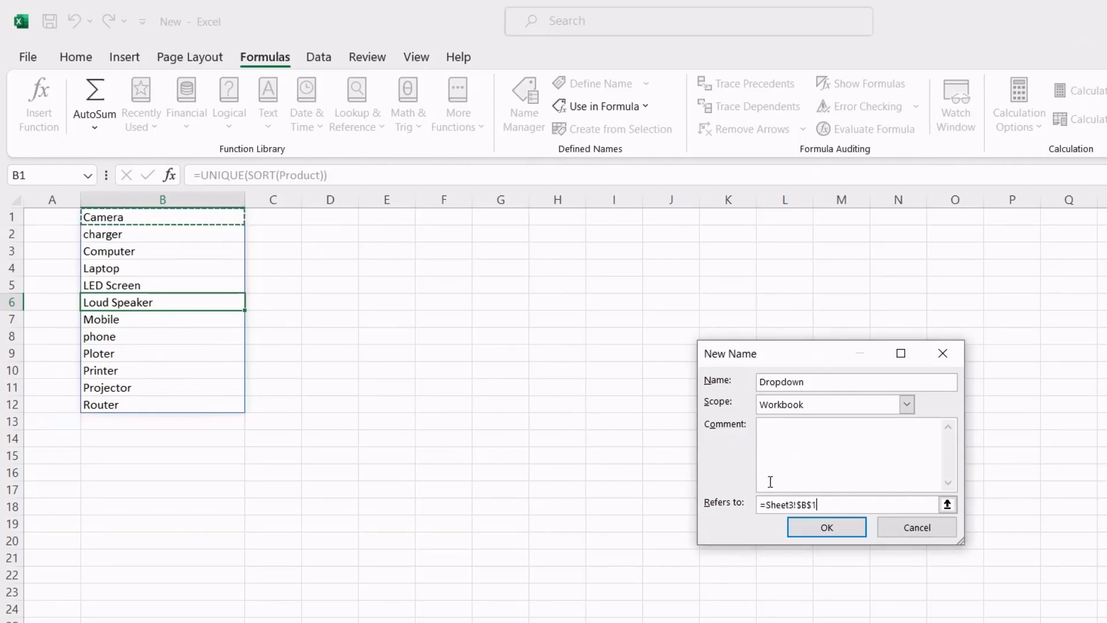
pyautogui.click(828, 503)
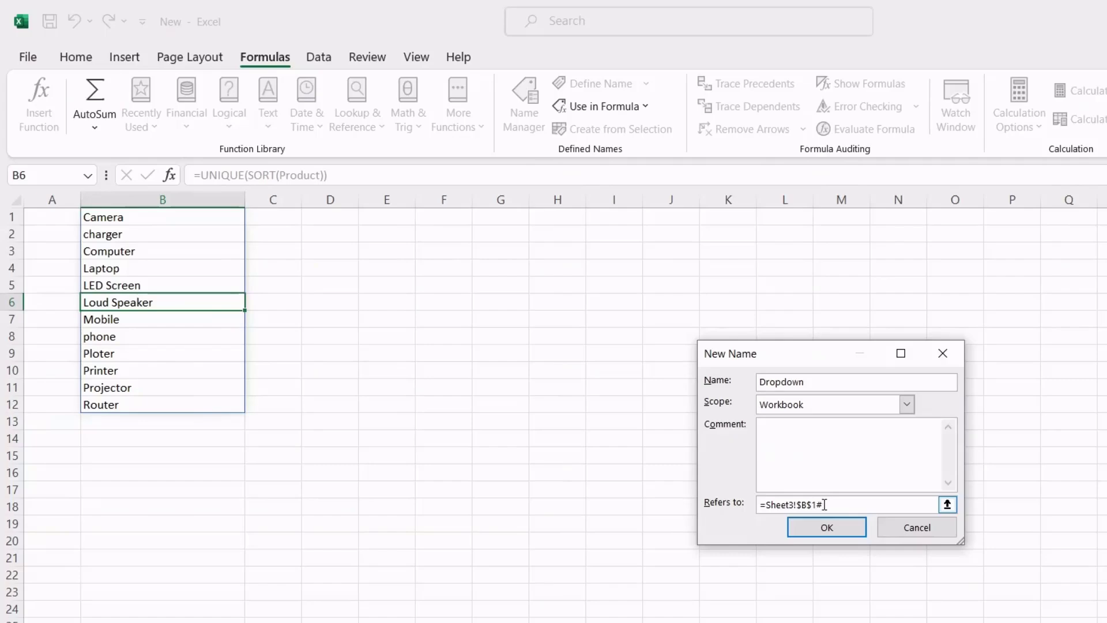
pyautogui.click(830, 527)
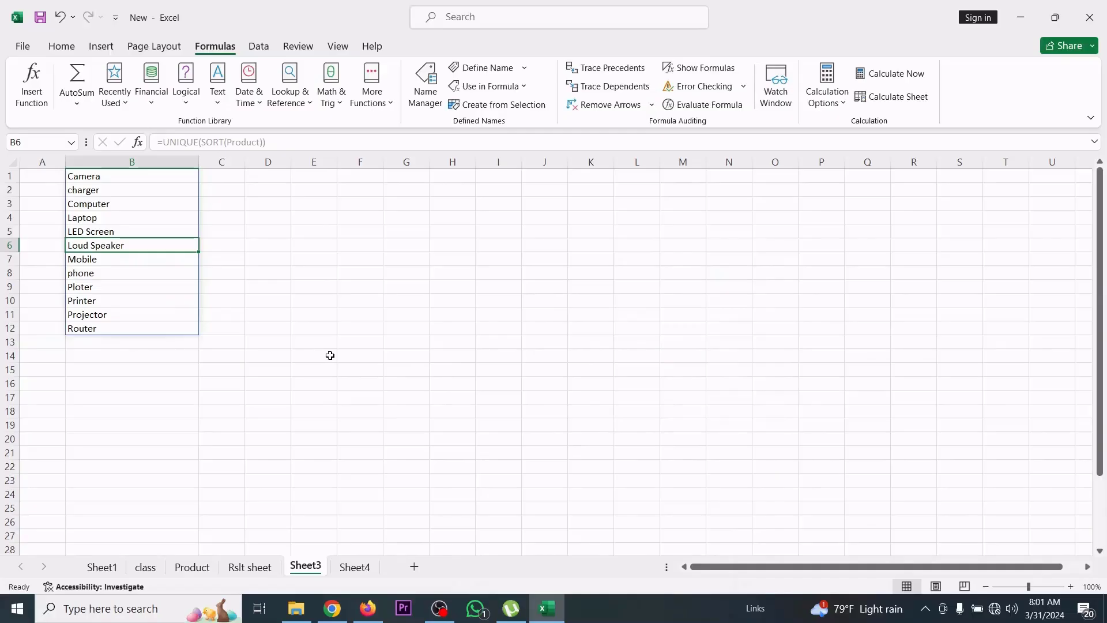
pyautogui.click(331, 356)
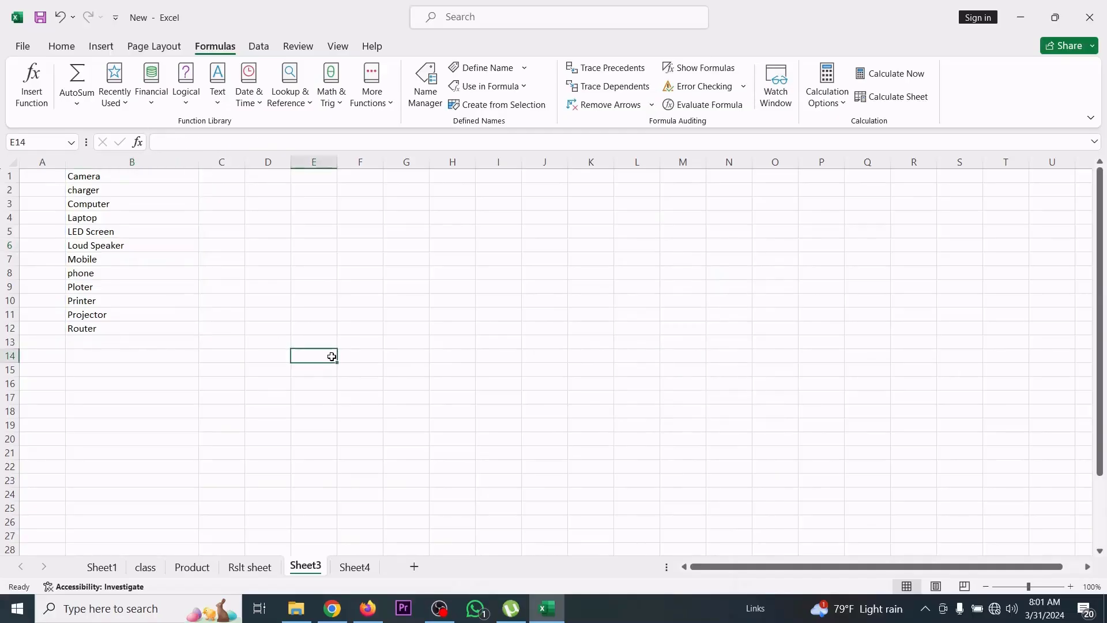
# Examine the current choices in the Item drop-down list of cell I3 on the Product sheet
pyautogui.click(196, 568)
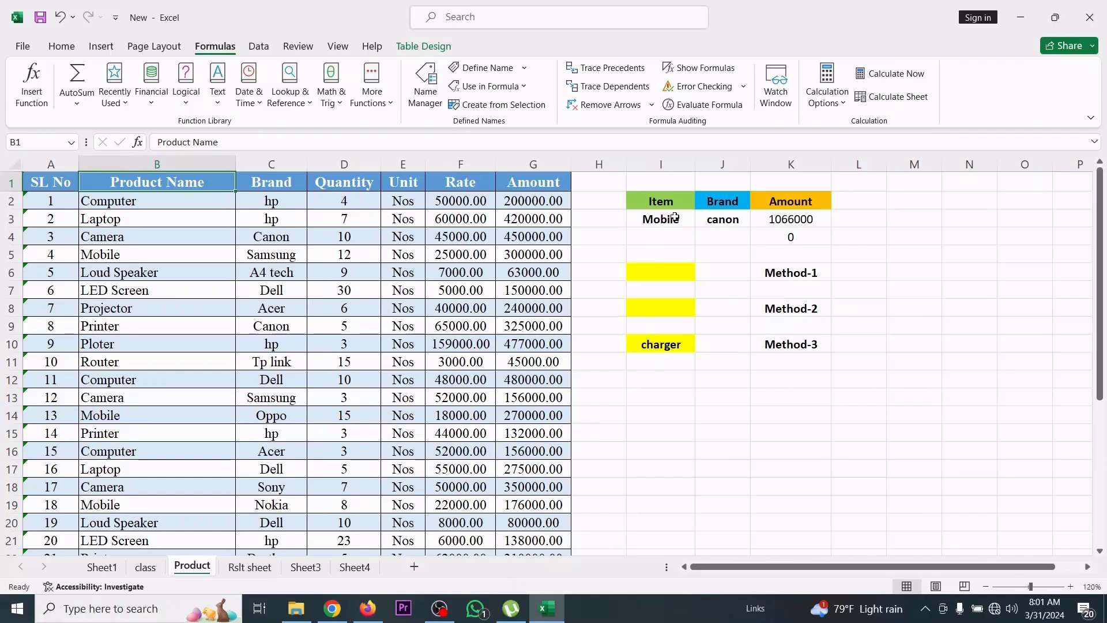
pyautogui.click(691, 221)
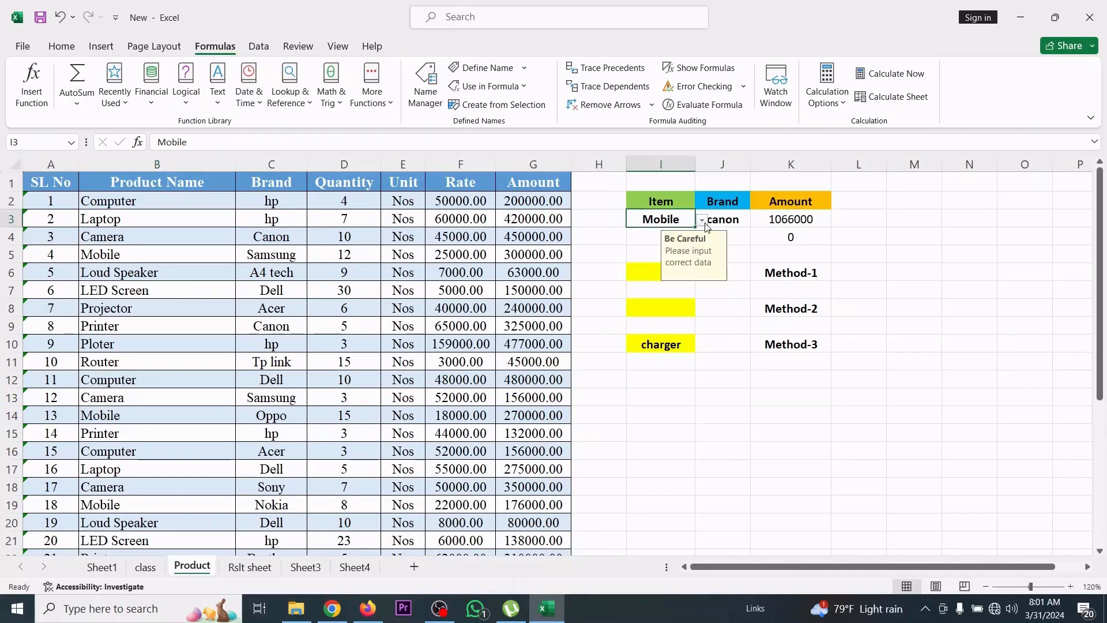
pyautogui.click(702, 221)
pyautogui.press('Down')
pyautogui.press('Down')
pyautogui.press('Down')
pyautogui.press('Down')
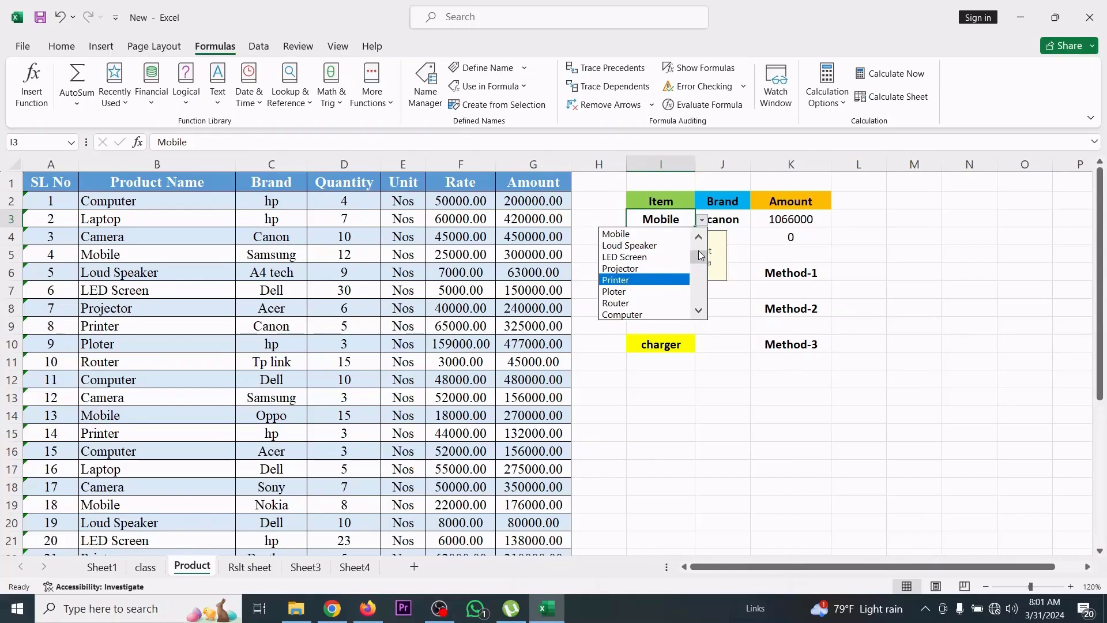
pyautogui.click(700, 252)
pyautogui.moveTo(699, 254)
pyautogui.mouseDown()
pyautogui.moveTo(704, 310)
pyautogui.moveTo(706, 234)
pyautogui.mouseUp()
pyautogui.click(835, 250)
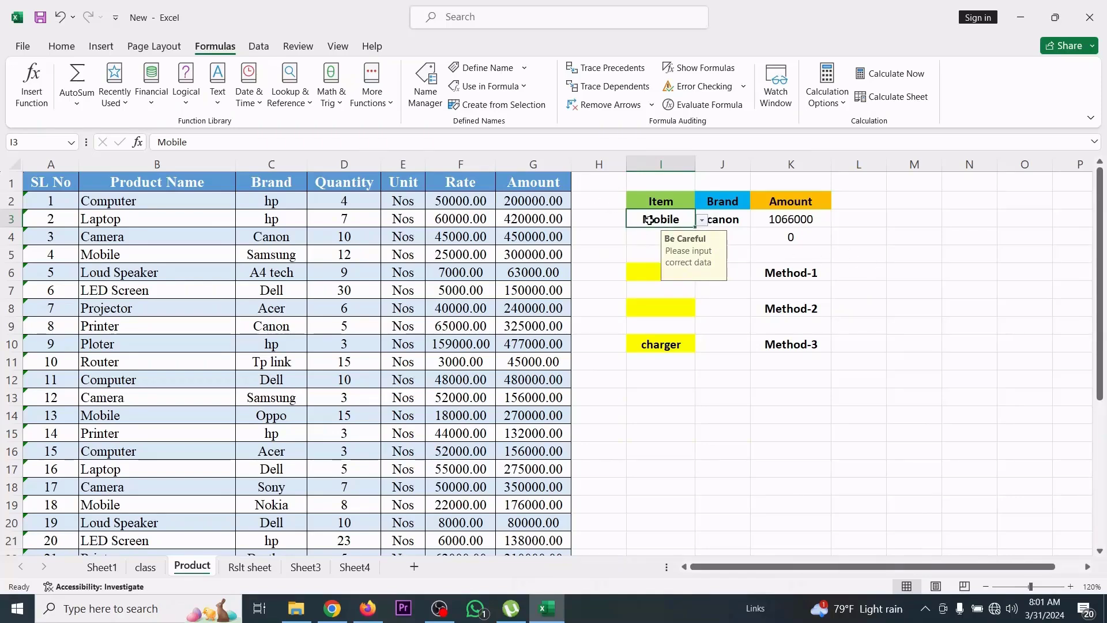
# Set the data validation of cell I3 to allow a list with the source =dropdown
pyautogui.click(265, 46)
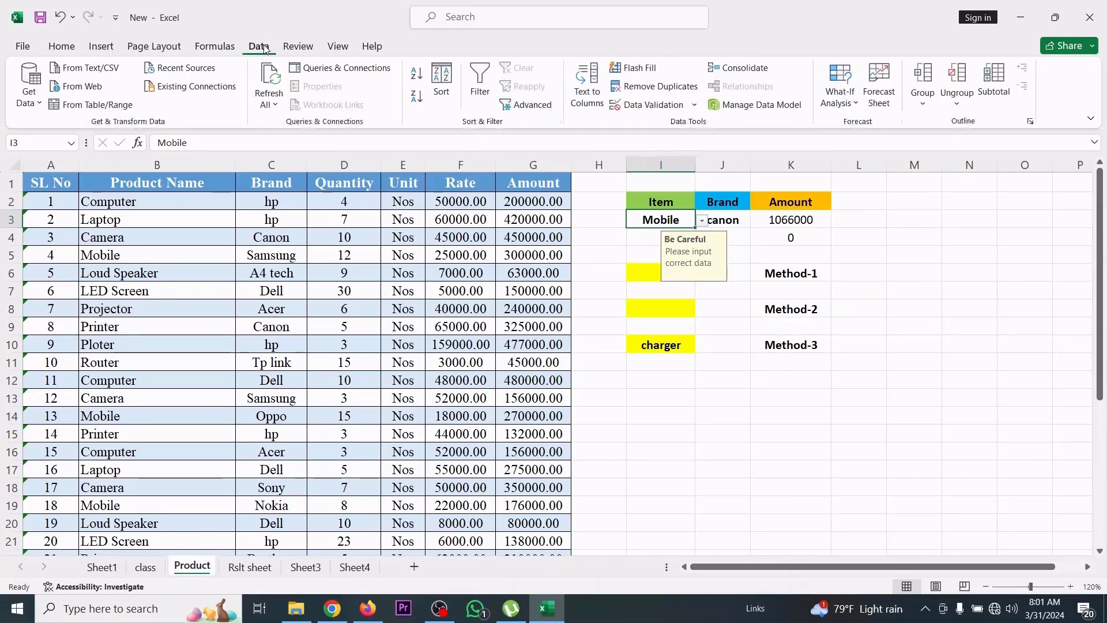
pyautogui.click(678, 108)
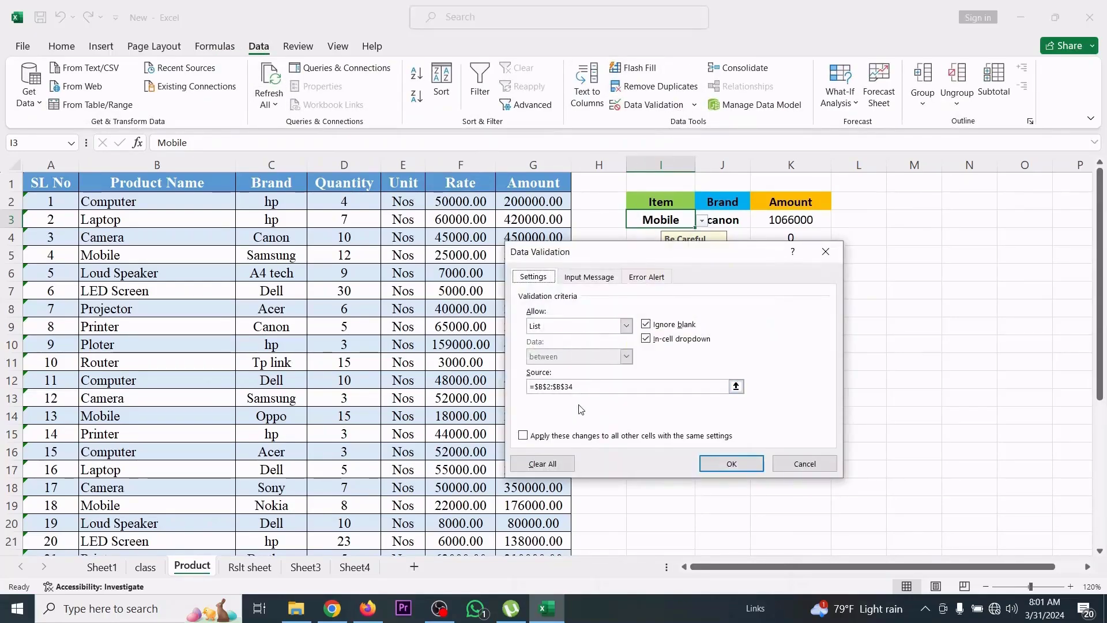
pyautogui.click(626, 327)
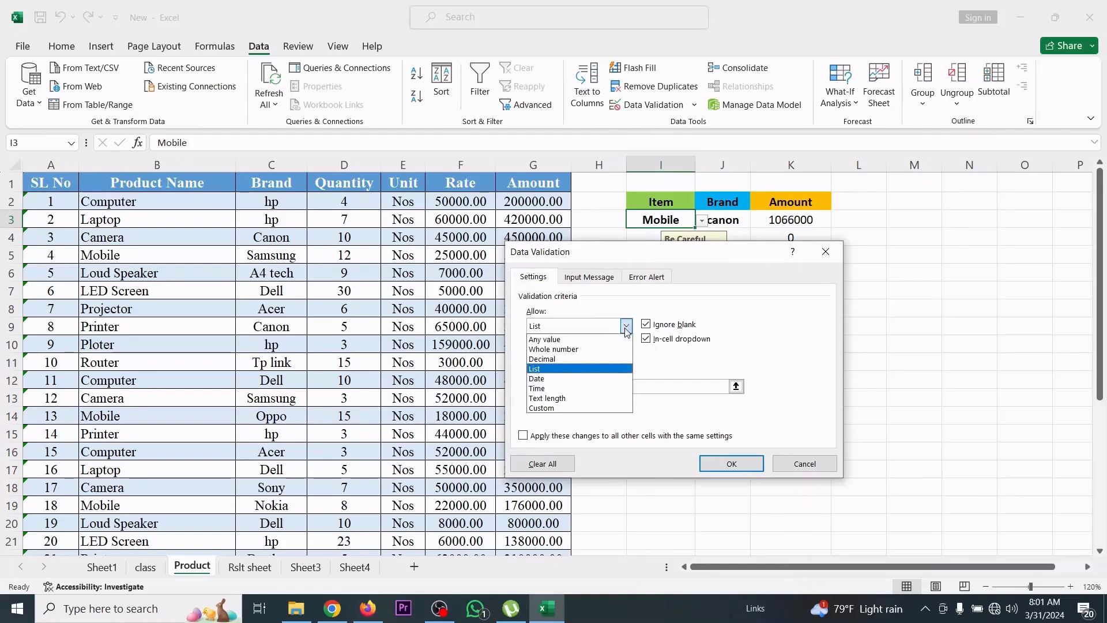
pyautogui.click(567, 369)
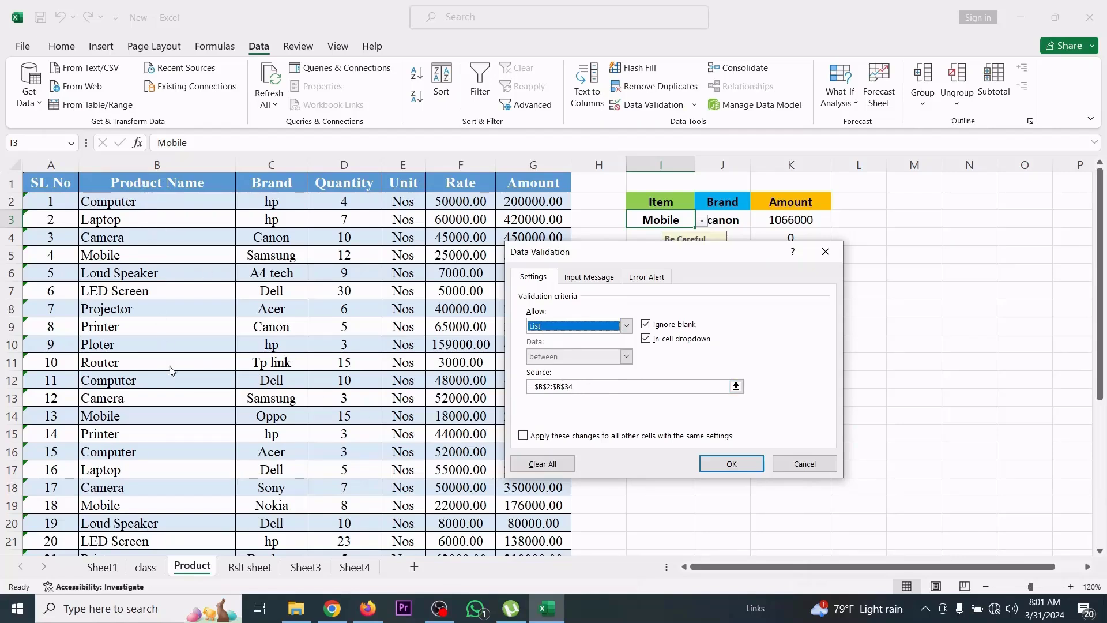
pyautogui.moveTo(590, 387); pyautogui.dragTo(482, 379)
pyautogui.press('BackSpace')
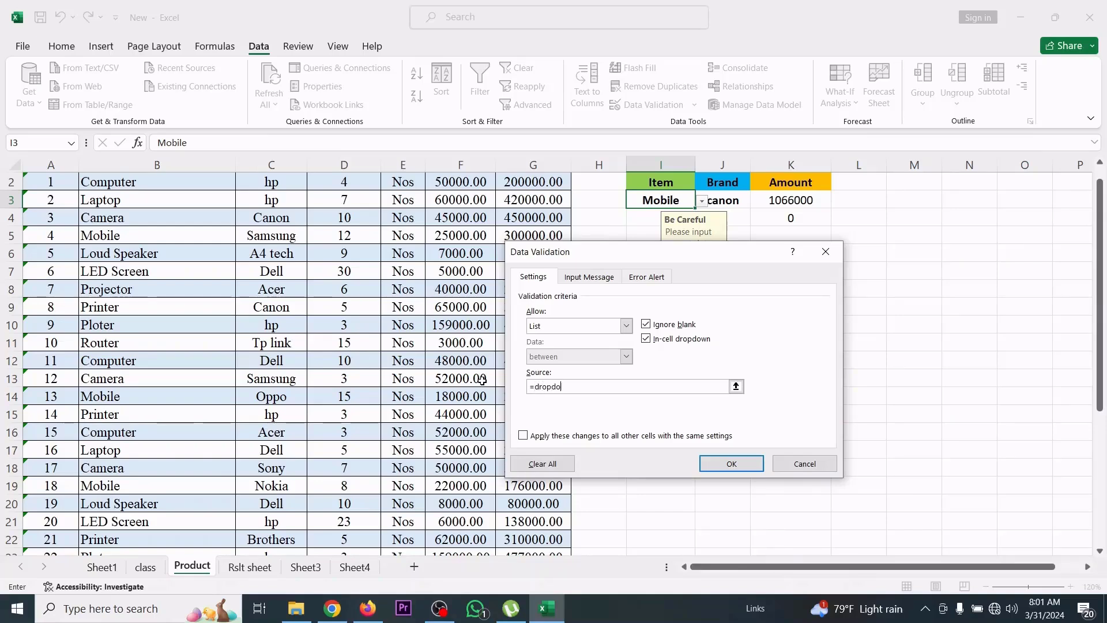
pyautogui.write('n')
pyautogui.click(731, 464)
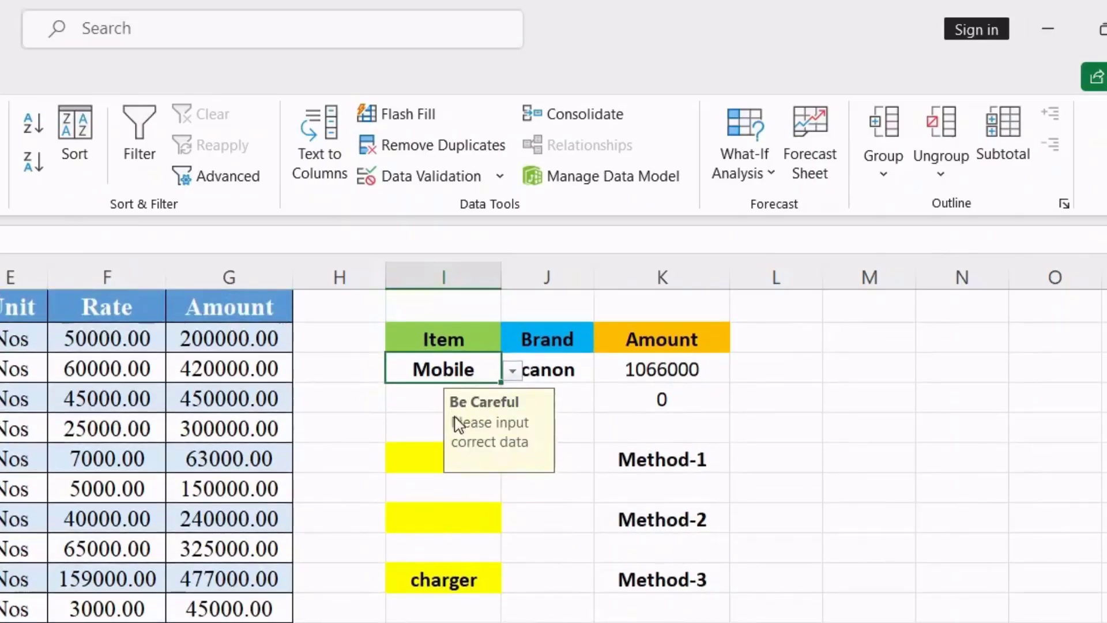
# Review the Item drop-down list of cell I3 from start to end and choose Computer
pyautogui.click(512, 372)
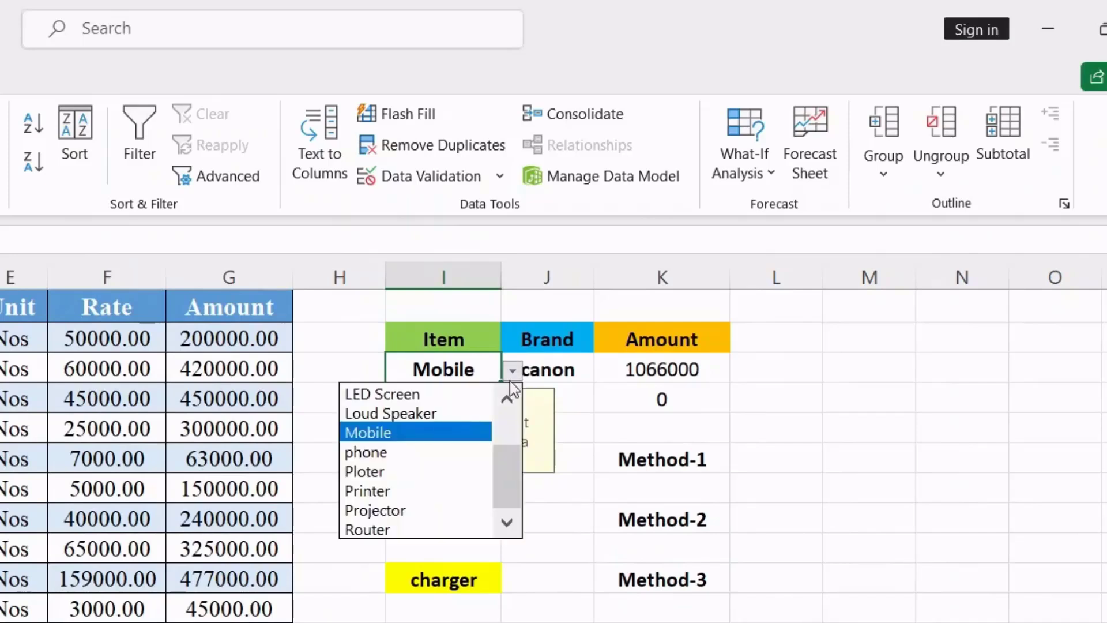
pyautogui.moveTo(513, 489); pyautogui.dragTo(522, 421)
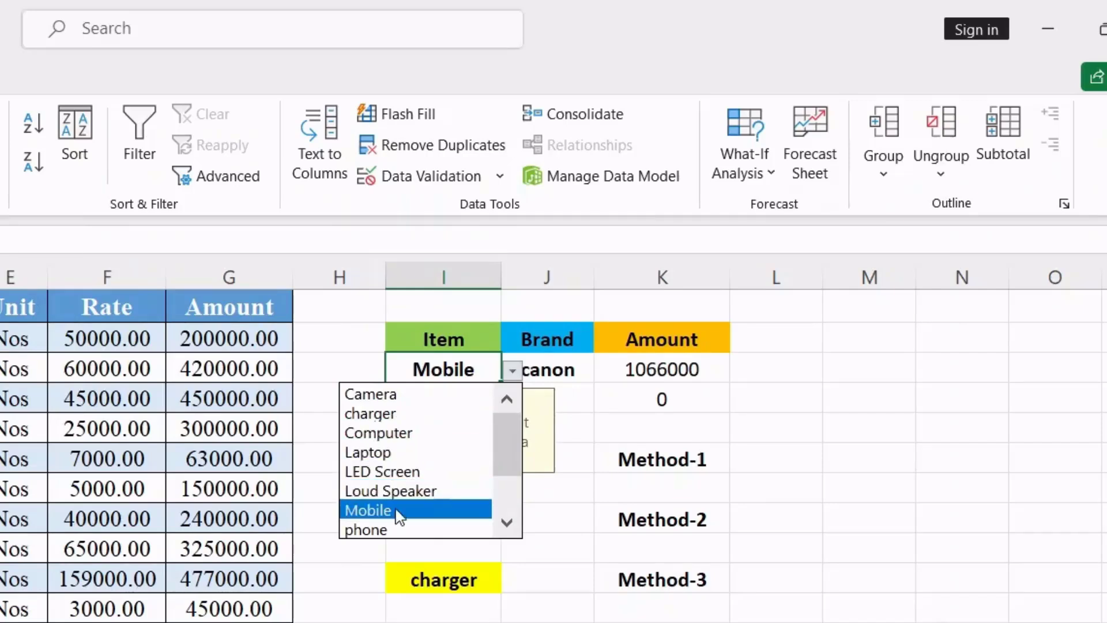
pyautogui.moveTo(507, 458); pyautogui.dragTo(509, 507)
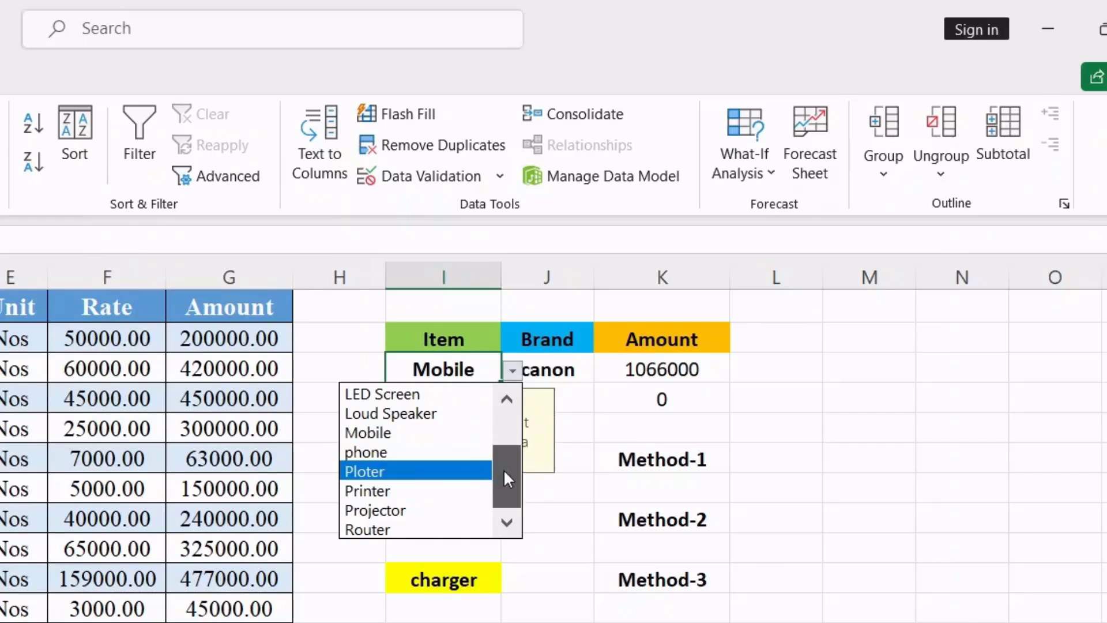
pyautogui.moveTo(503, 469); pyautogui.dragTo(526, 393)
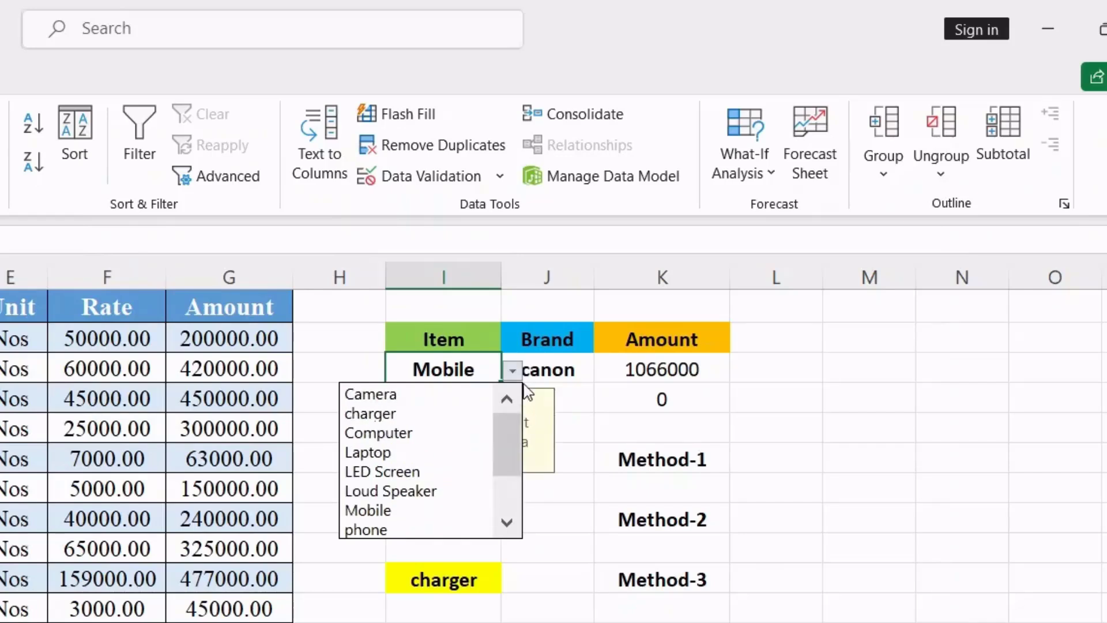
pyautogui.click(406, 438)
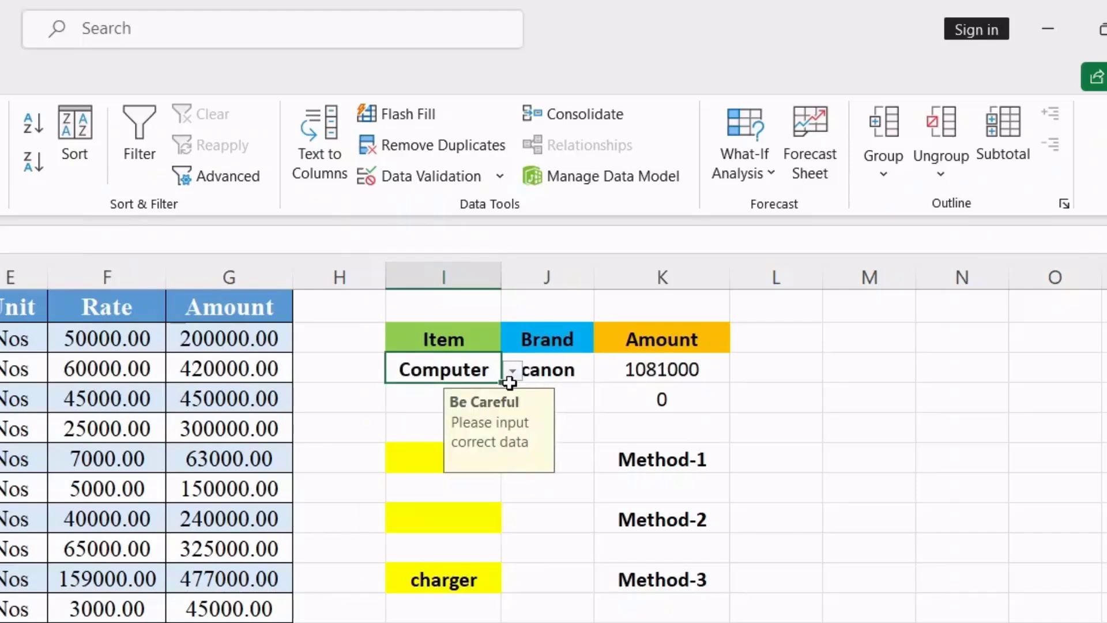
# Try out the Item drop-down list of cell I3 by choosing Mobile and phone in turn
pyautogui.click(507, 386)
pyautogui.click(509, 372)
pyautogui.click(477, 371)
pyautogui.click(513, 372)
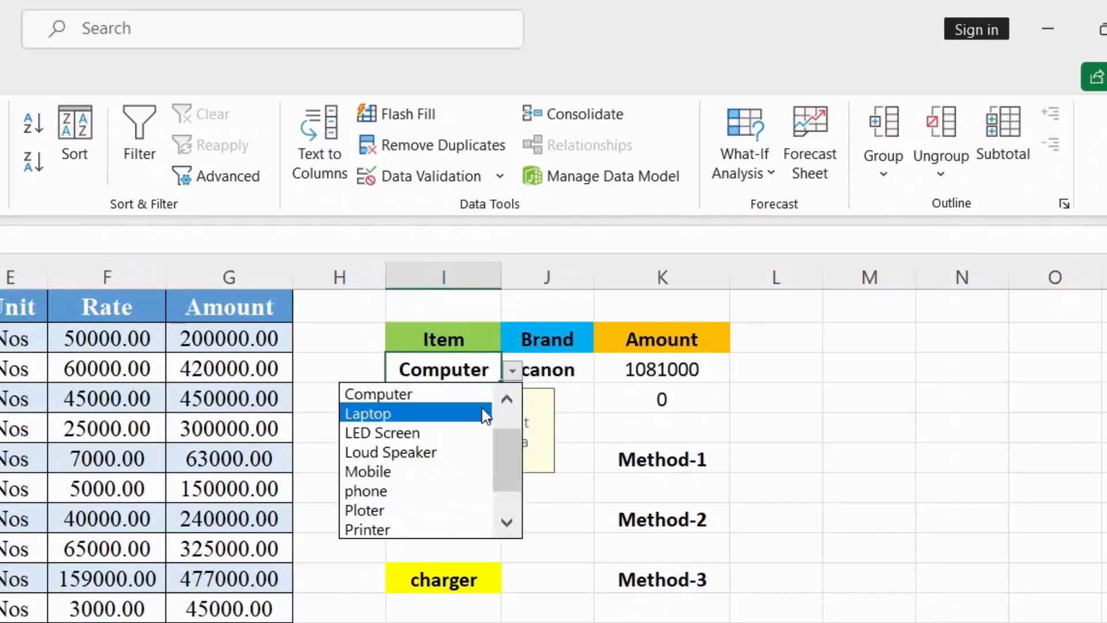
pyautogui.click(425, 467)
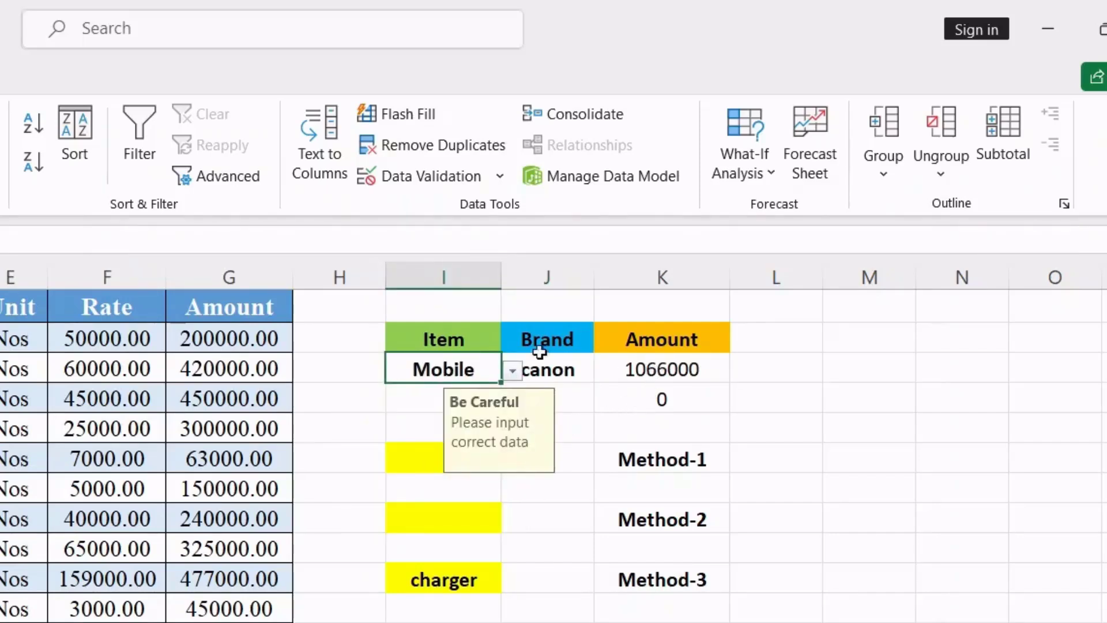
pyautogui.click(512, 371)
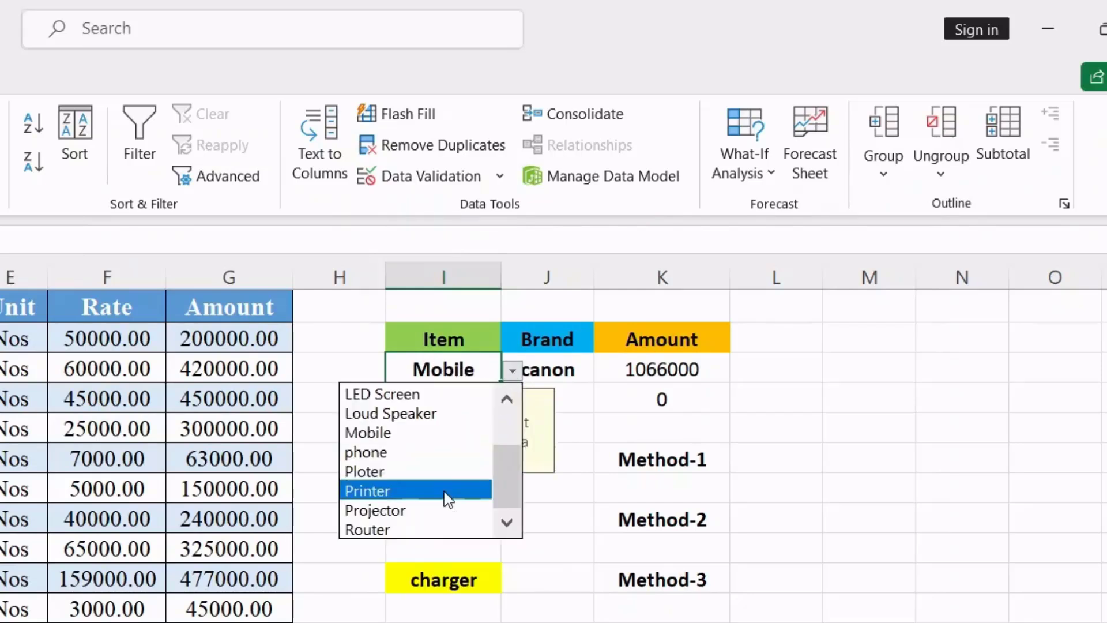
pyautogui.click(433, 455)
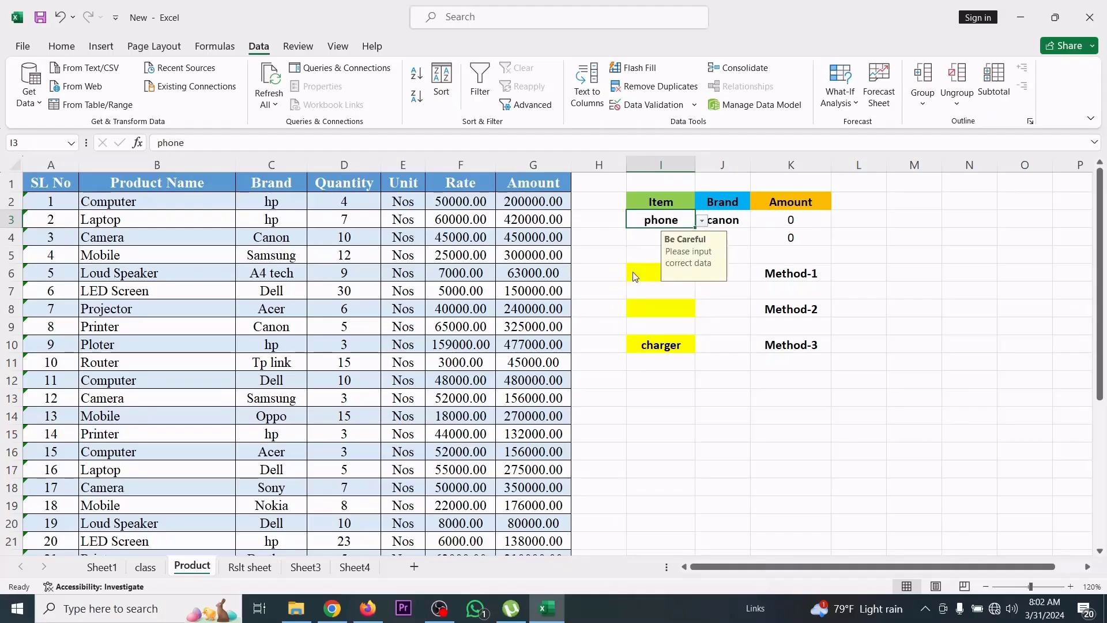
# Delete rows 33 and 34, which hold the phone and charger entries, from the end of the product table
pyautogui.scroll(-8, 582, 328)
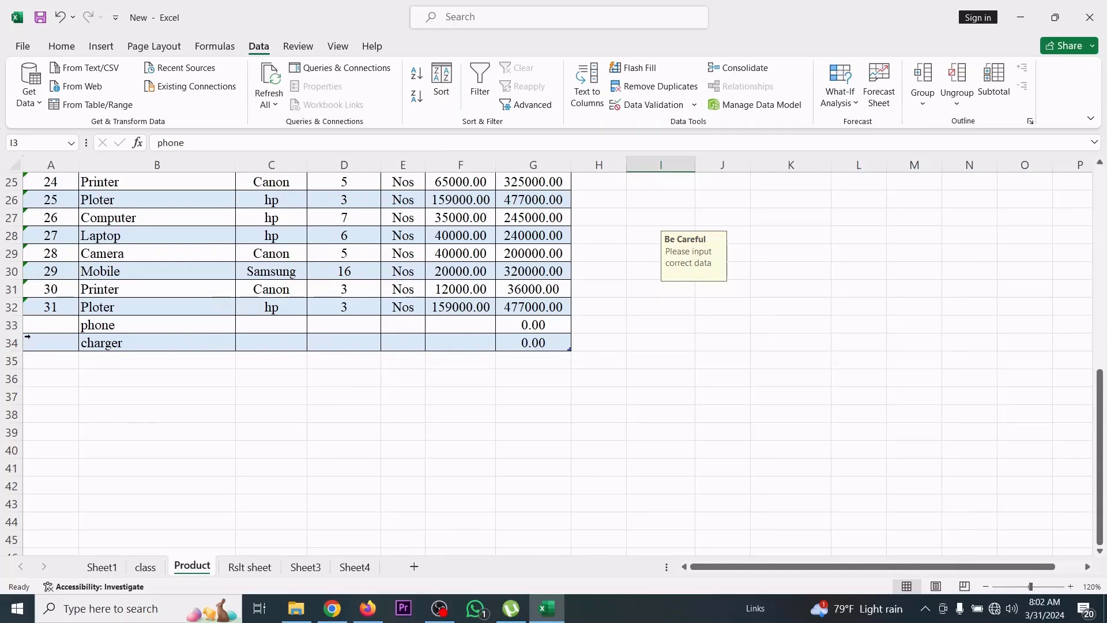
pyautogui.moveTo(11, 342); pyautogui.dragTo(5, 330)
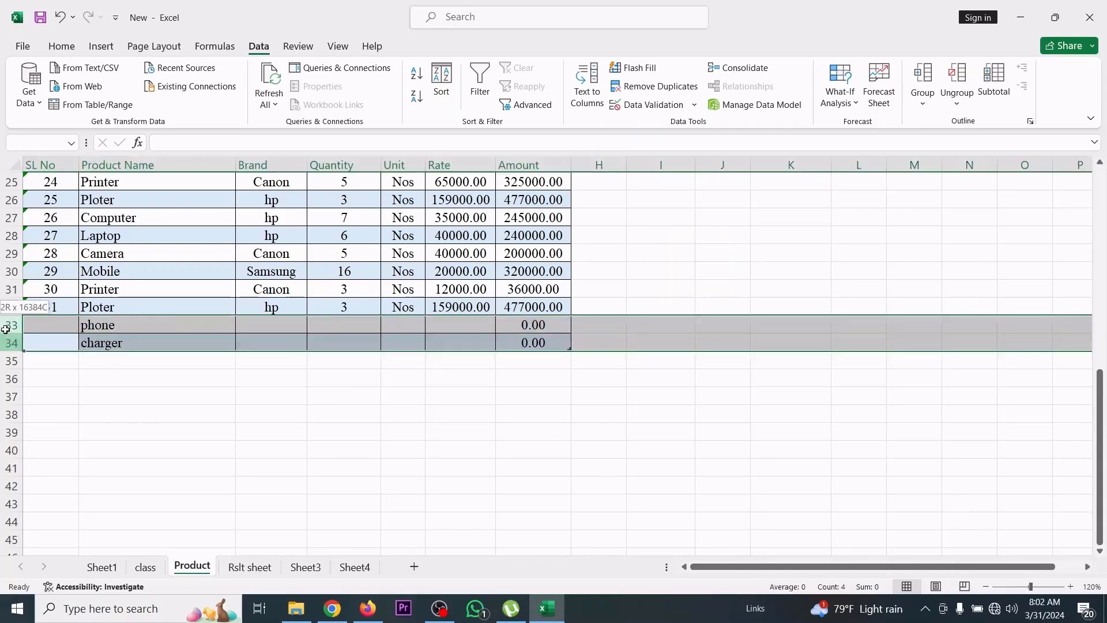
pyautogui.rightClick(5, 329)
pyautogui.click(46, 211)
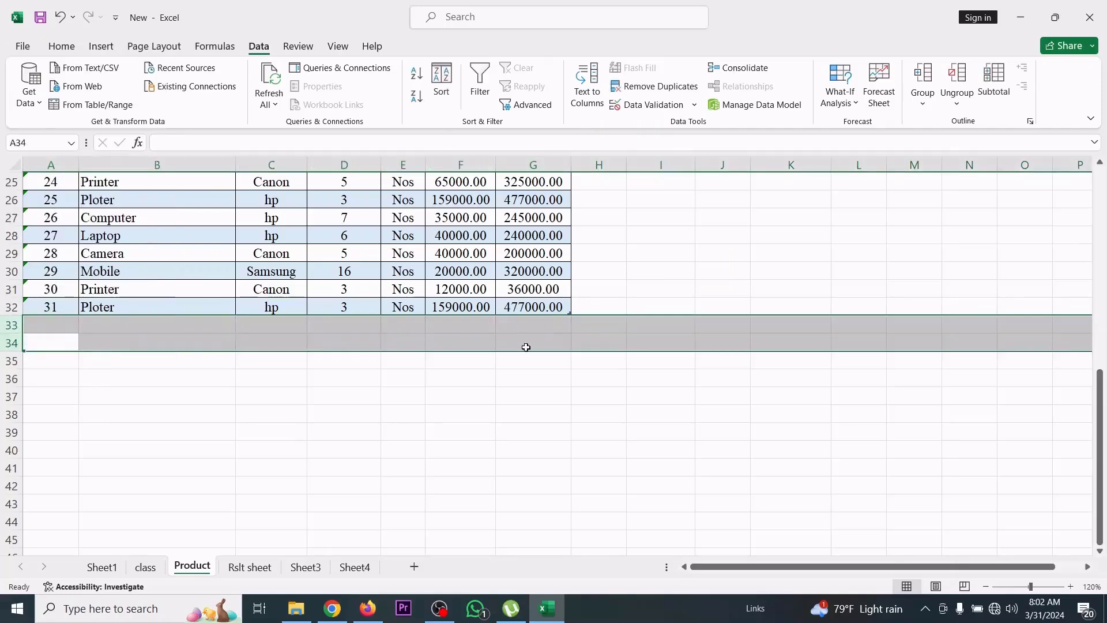
# Check the choices in the Item drop-down list of cell I3 from start to end, leaving the current selection as is
pyautogui.scroll(8, 726, 279)
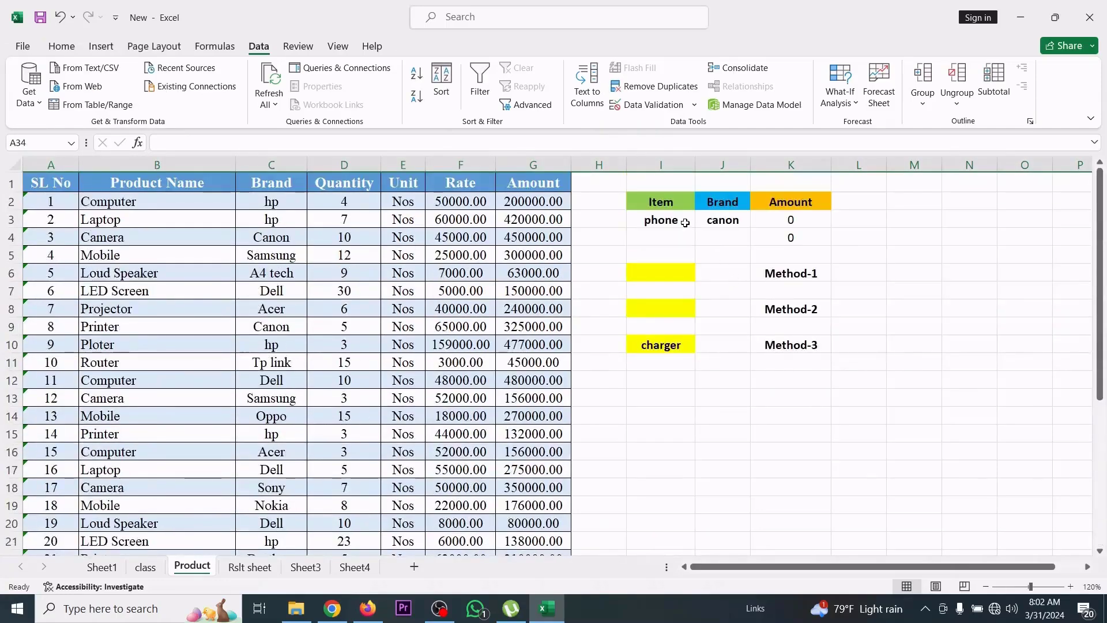
pyautogui.click(685, 223)
pyautogui.click(703, 223)
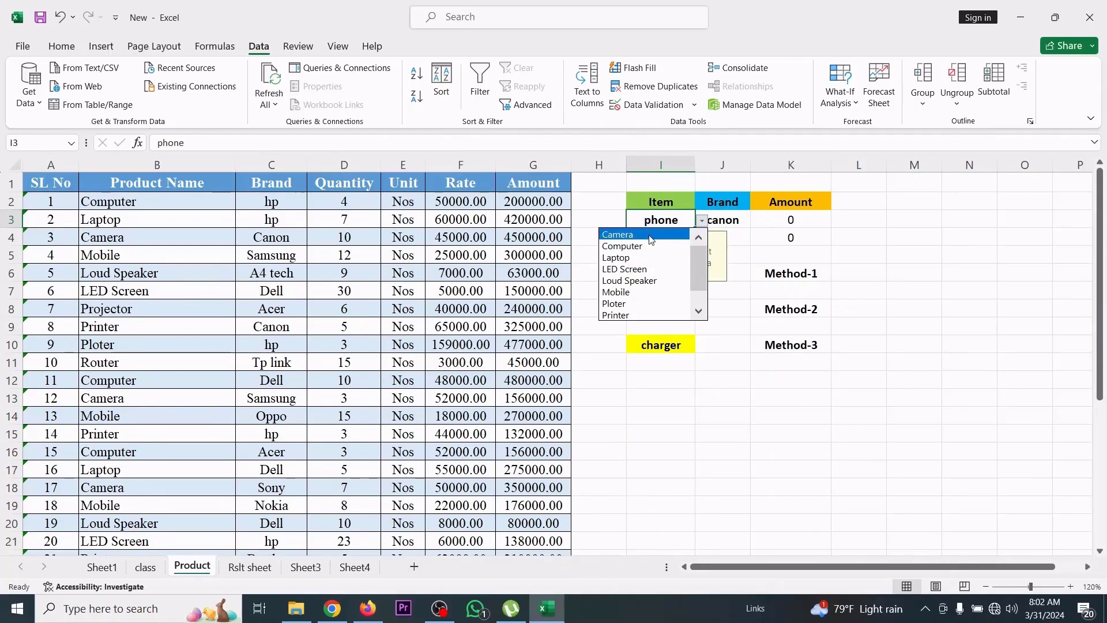
pyautogui.moveTo(702, 275); pyautogui.dragTo(704, 287)
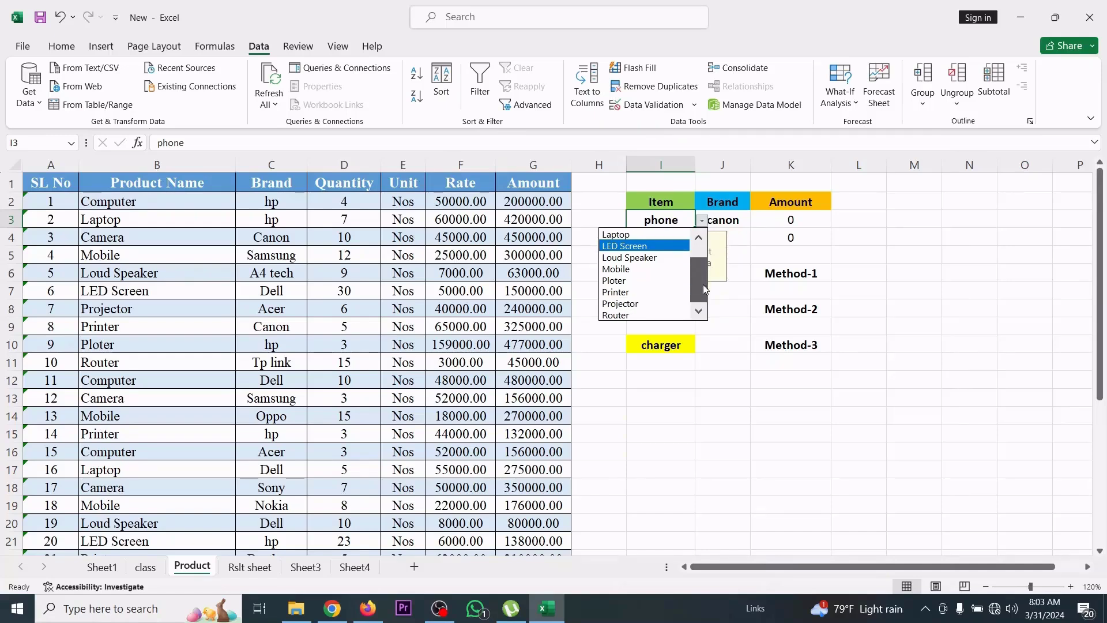
pyautogui.moveTo(704, 285); pyautogui.dragTo(701, 248)
pyautogui.click(692, 396)
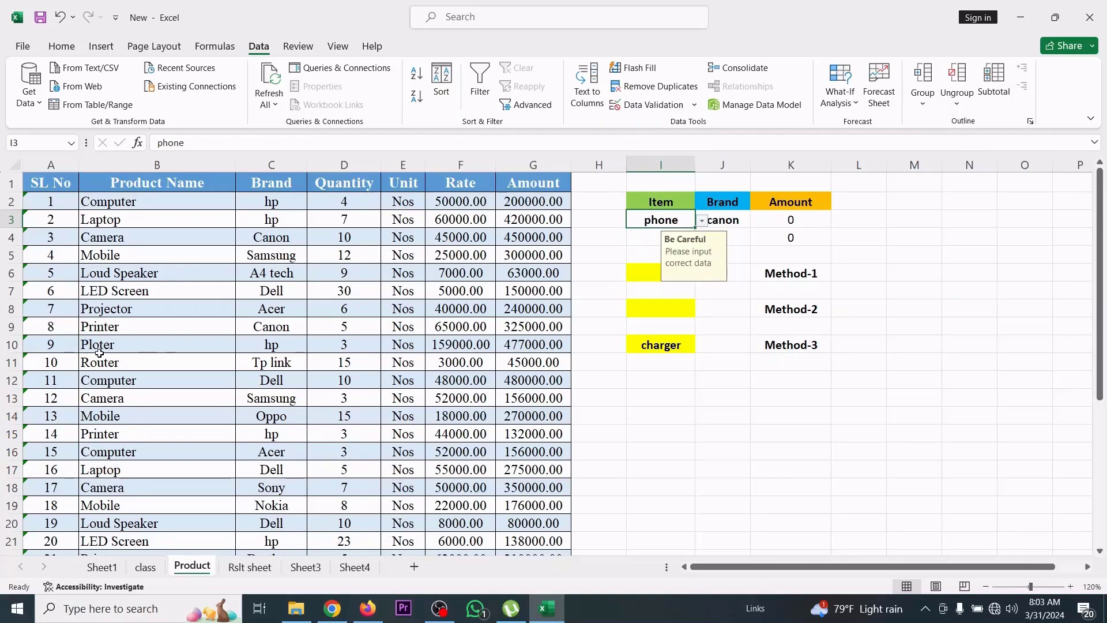
# Replace the product name in cell B18, serial number 17, with TV
pyautogui.scroll(-2, 158, 396)
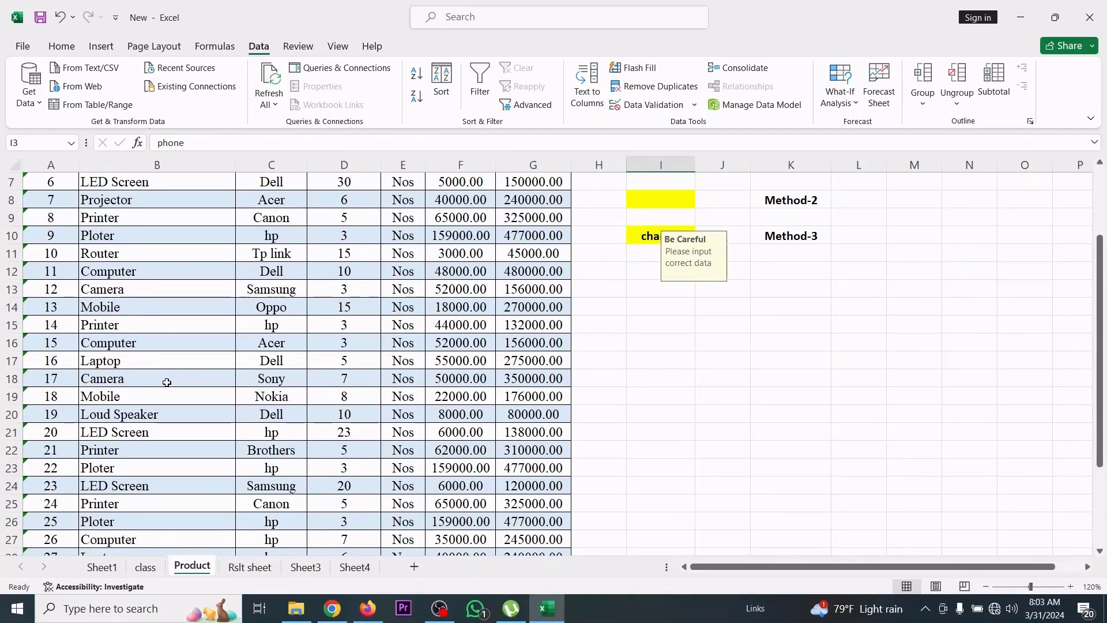
pyautogui.click(141, 379)
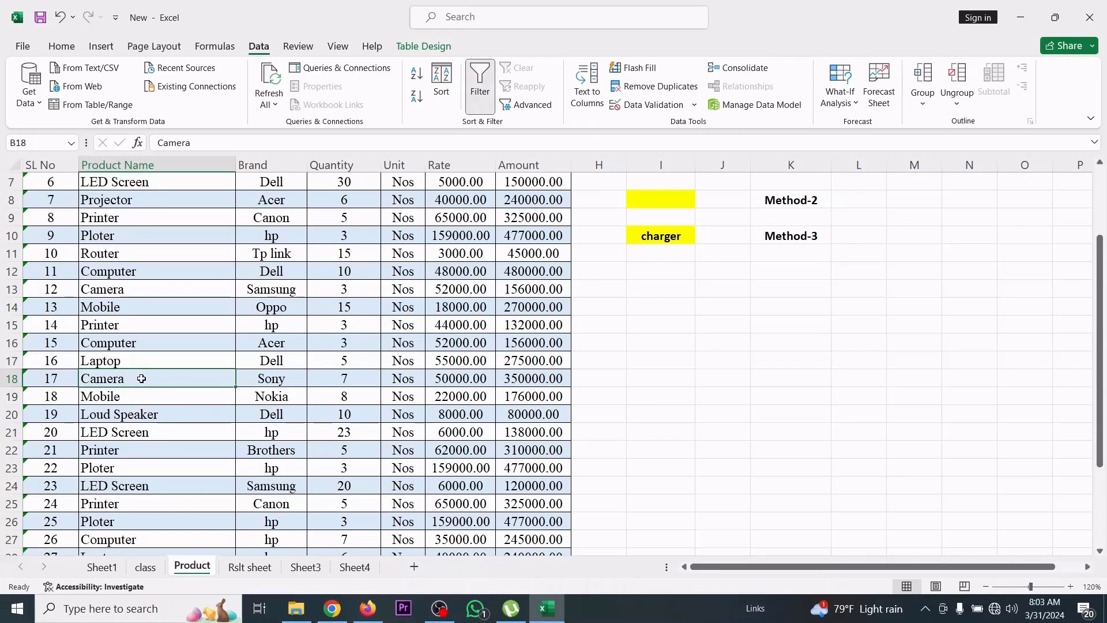
pyautogui.write('TV')
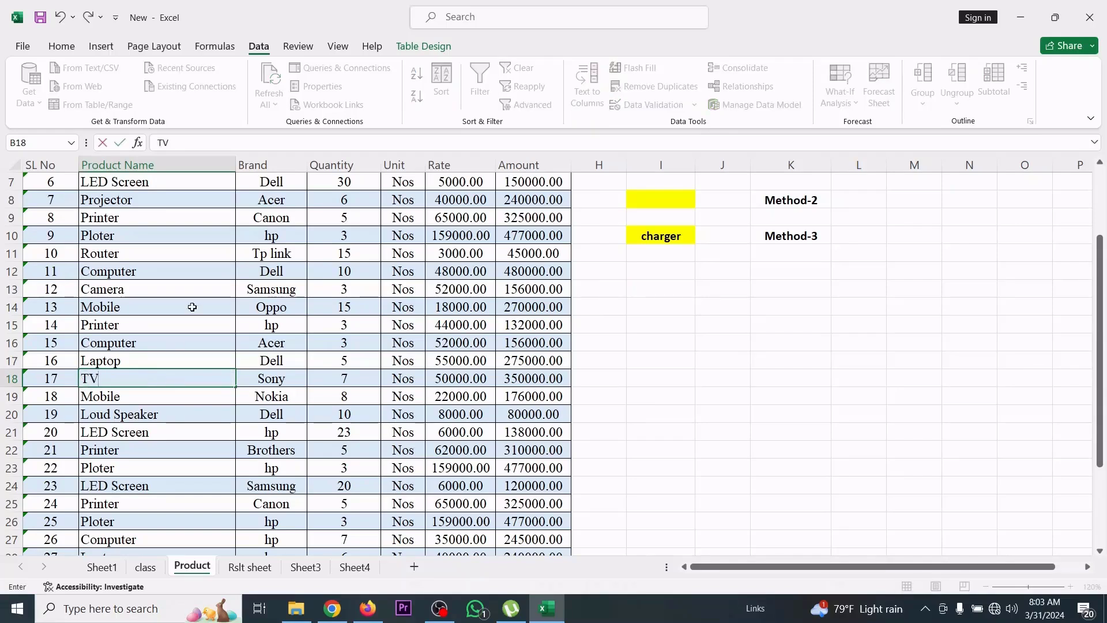
pyautogui.scroll(-3, 364, 371)
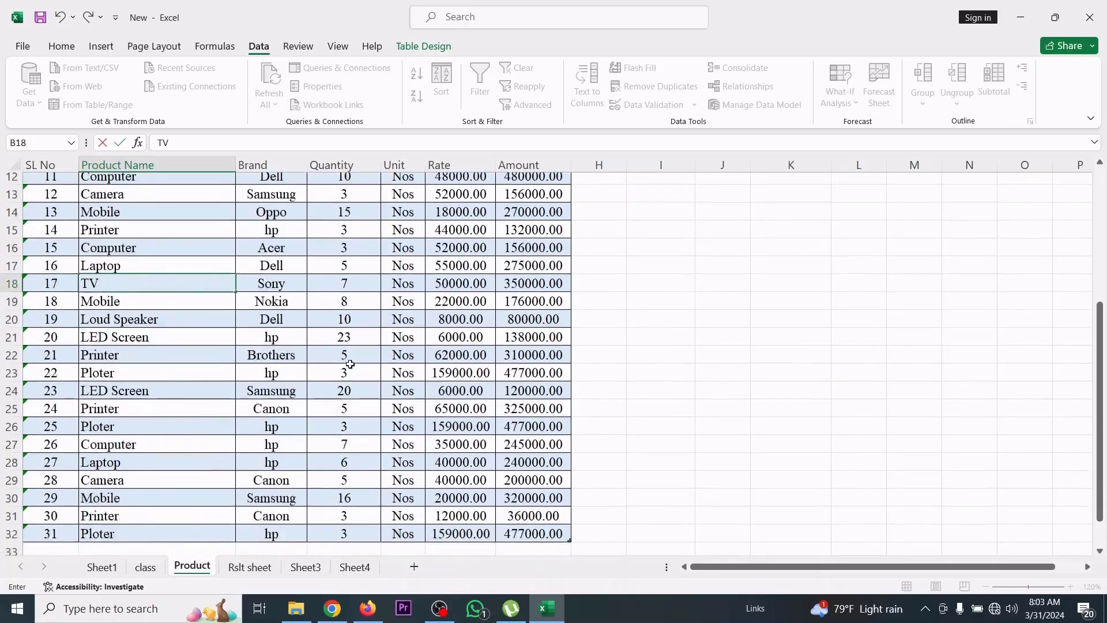
pyautogui.click(433, 384)
# Choose TV from the Item drop-down list of cell I3
pyautogui.scroll(5, 418, 392)
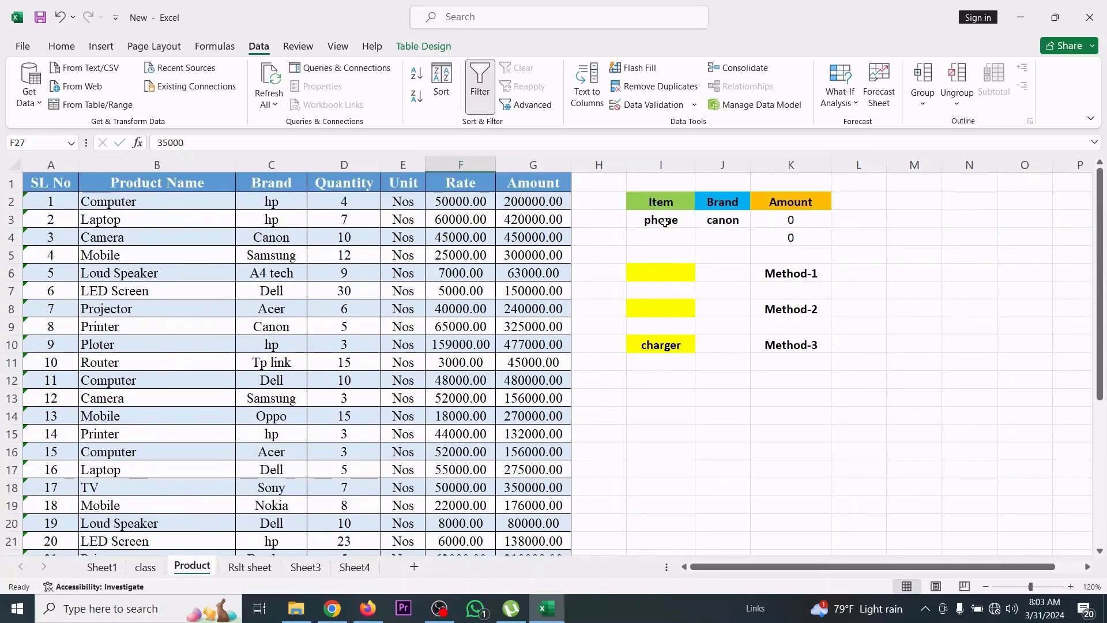
pyautogui.click(686, 226)
pyautogui.click(703, 221)
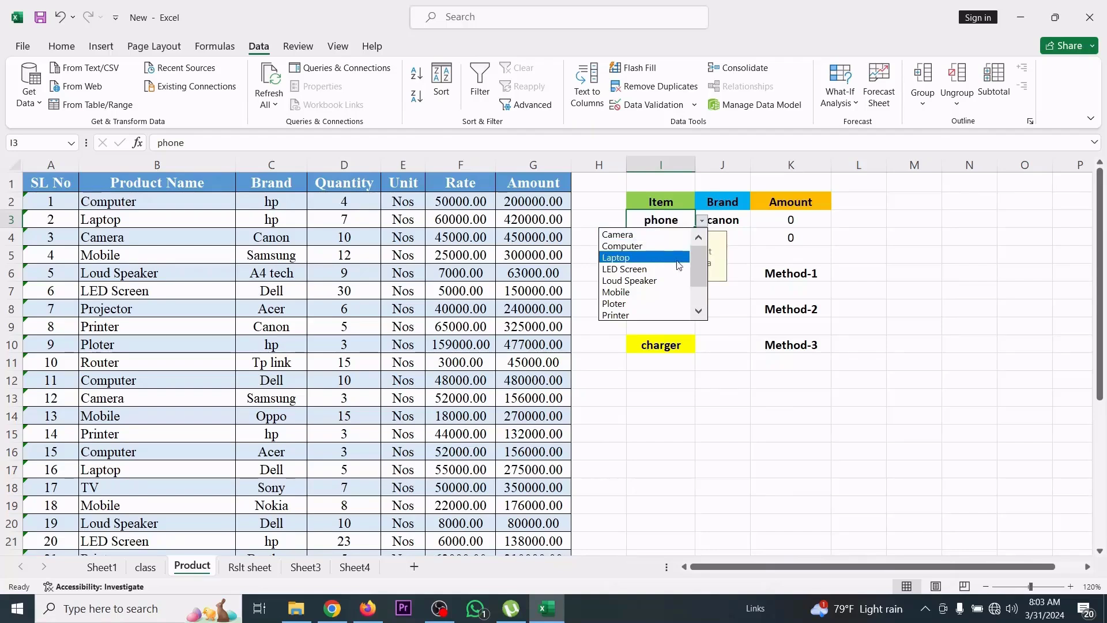
pyautogui.scroll(-1, 644, 269)
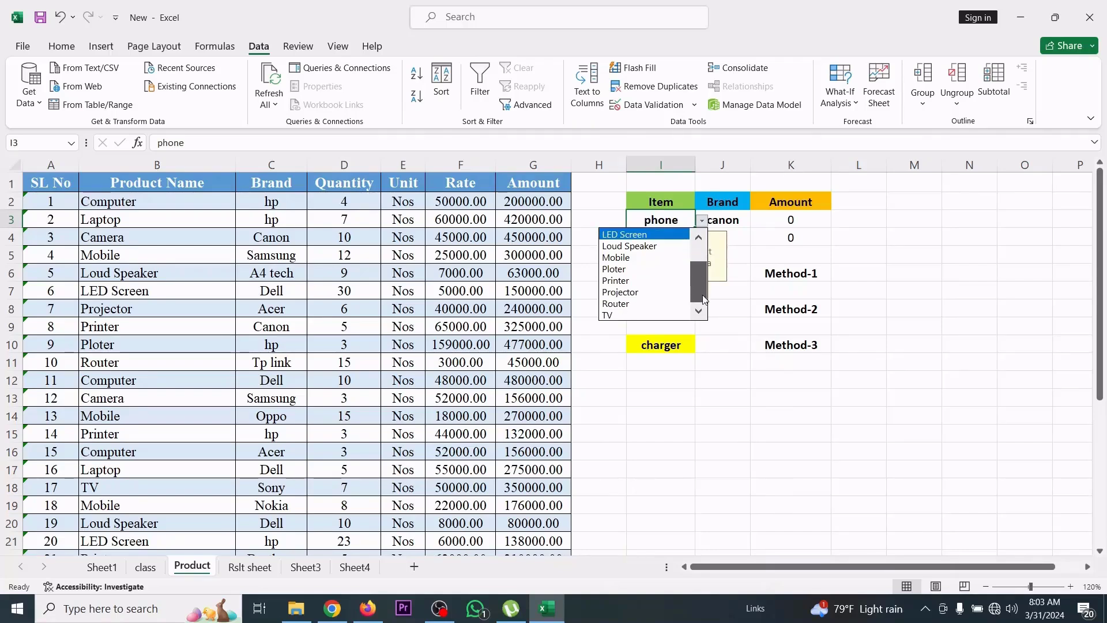
pyautogui.click(630, 316)
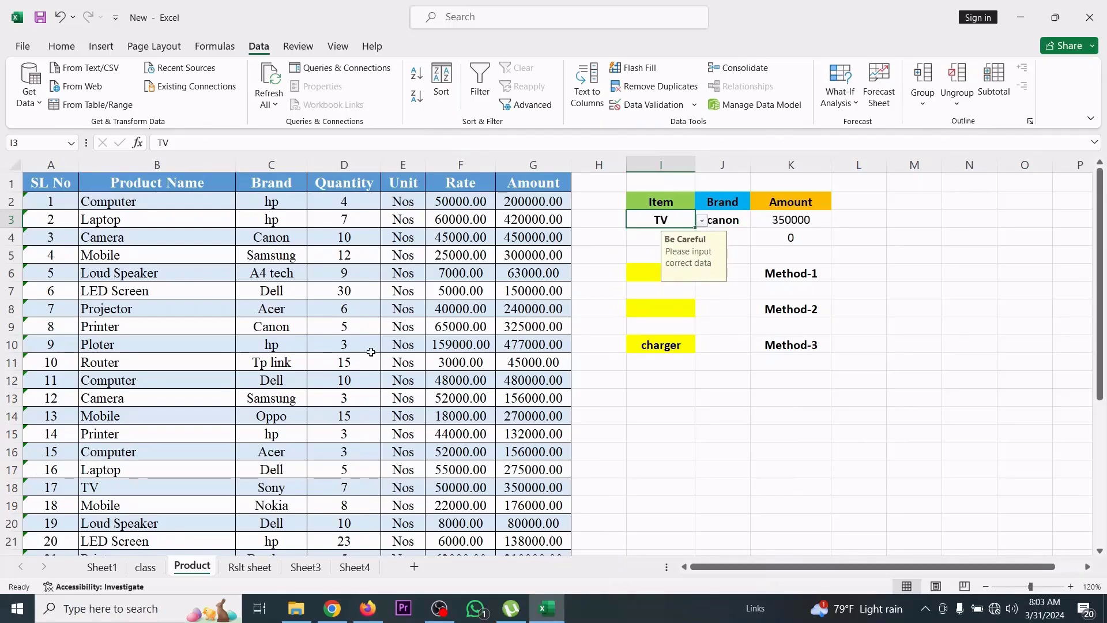
pyautogui.scroll(-3, 369, 360)
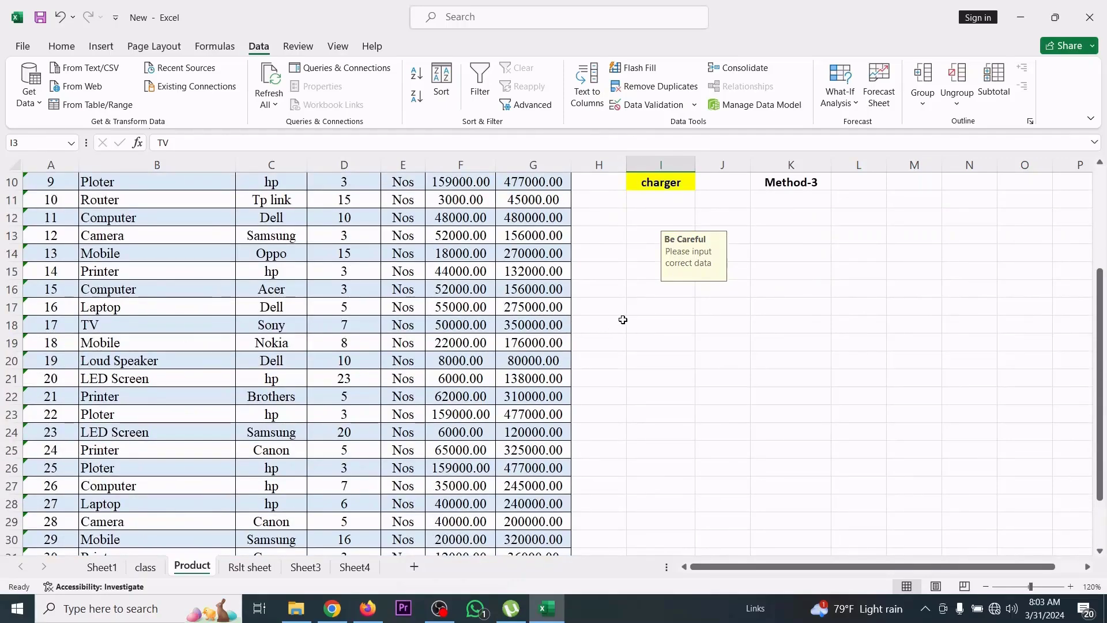
pyautogui.scroll(3, 623, 317)
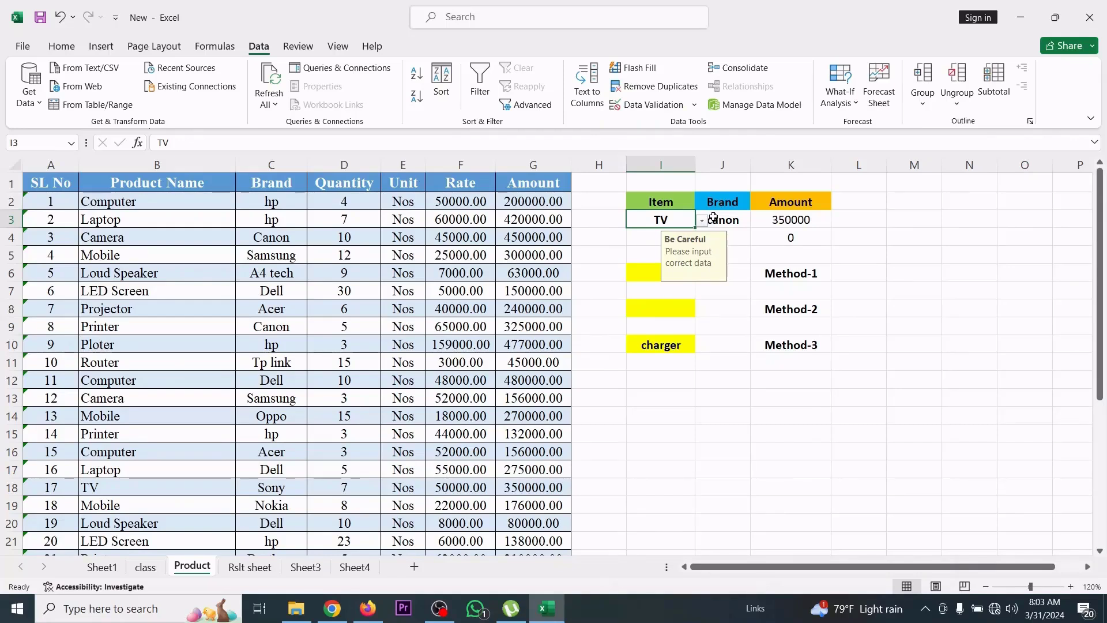
pyautogui.click(806, 229)
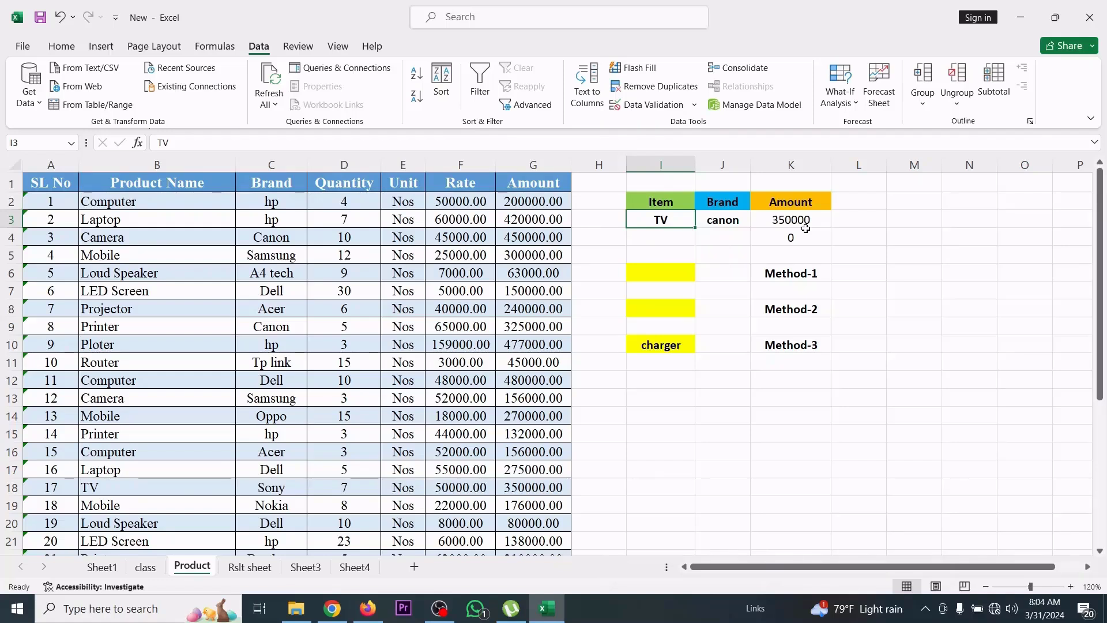